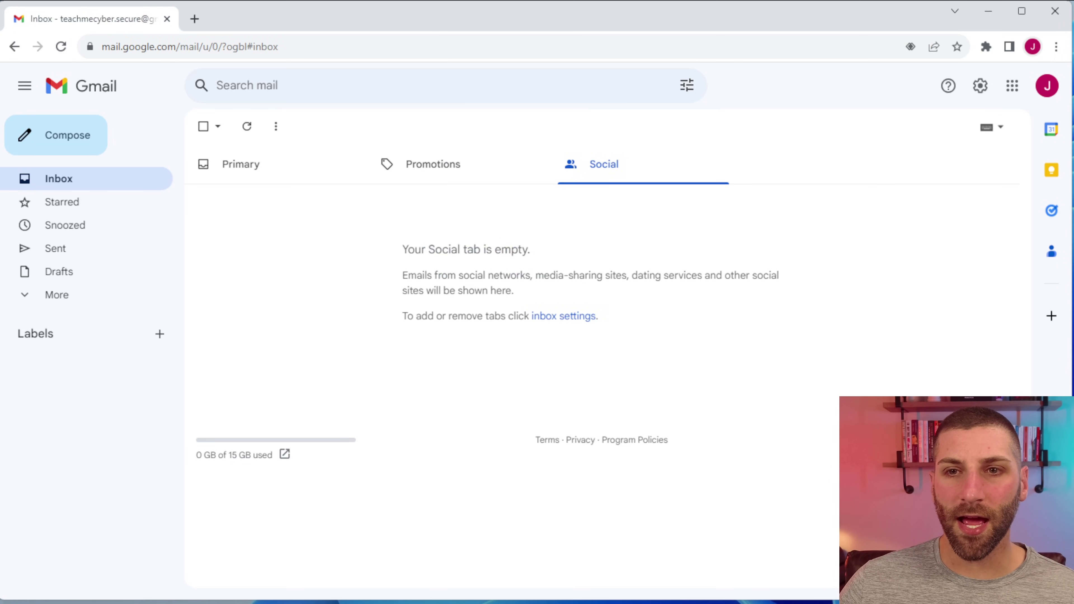
Open the Google Account Security page and scroll to the sign-in methods showing 2-Step Verification off.
click(1048, 88)
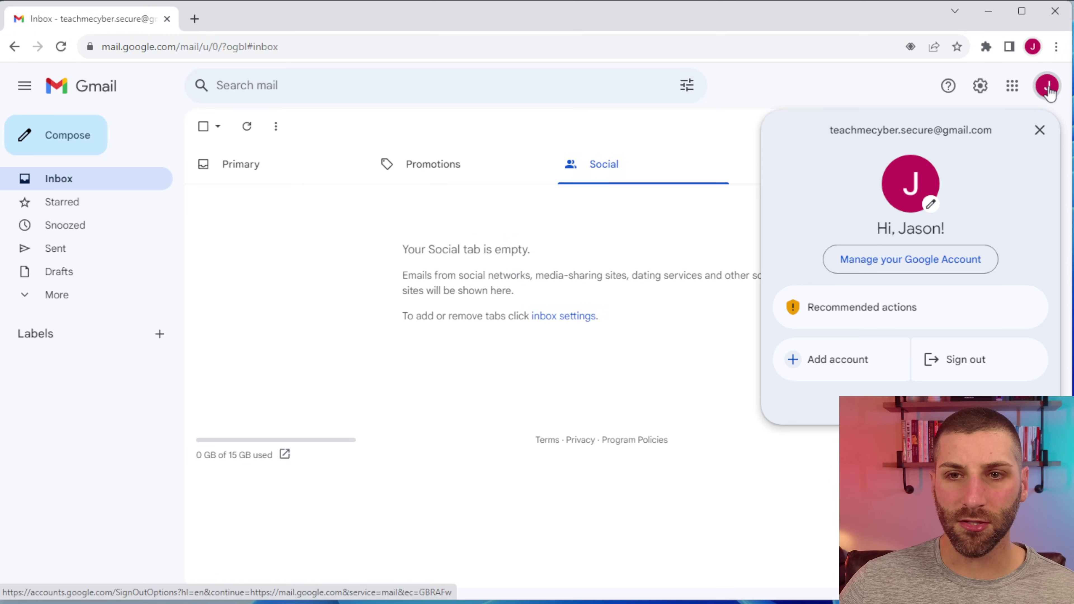
click(974, 266)
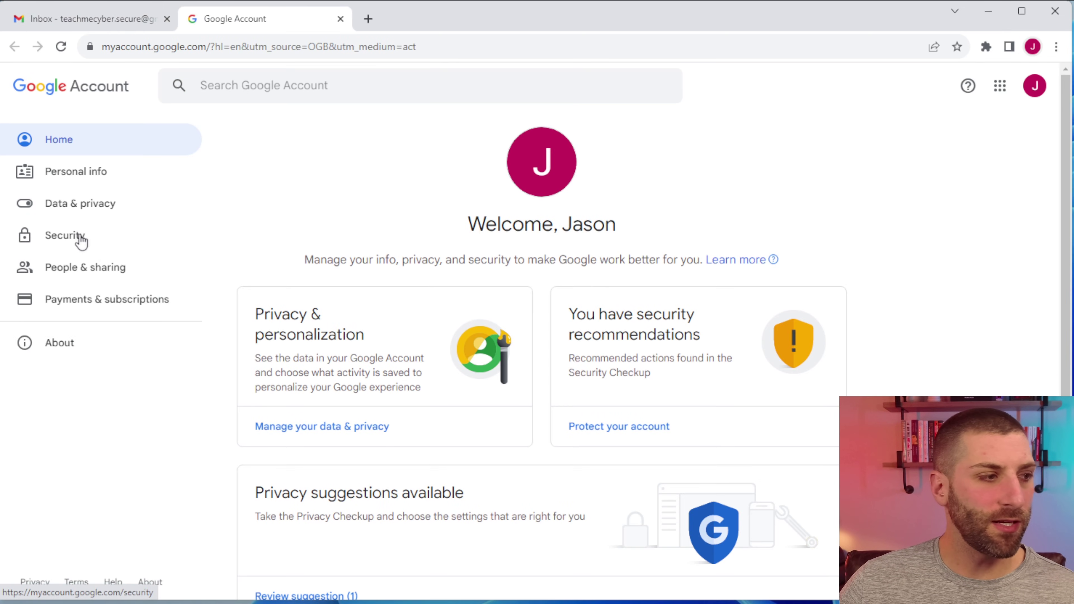
click(80, 237)
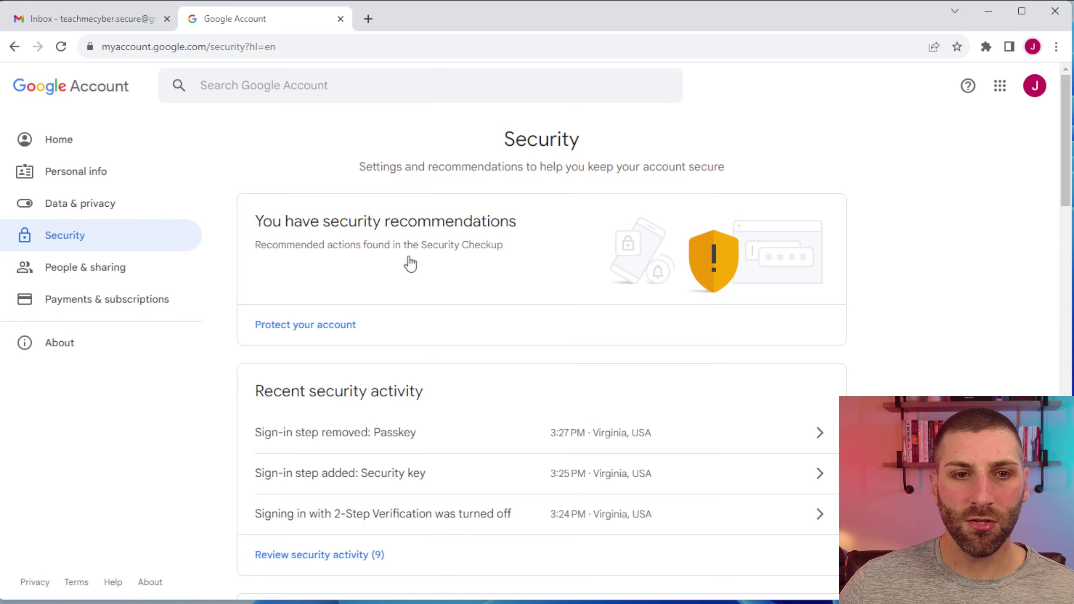
scroll(409, 264, down, 8)
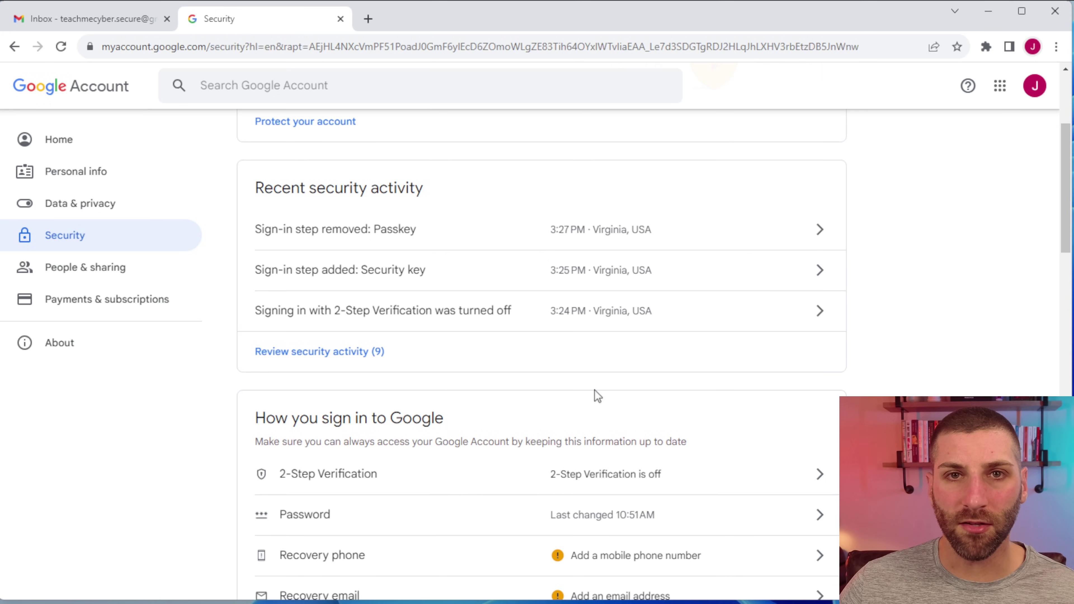
click(619, 475)
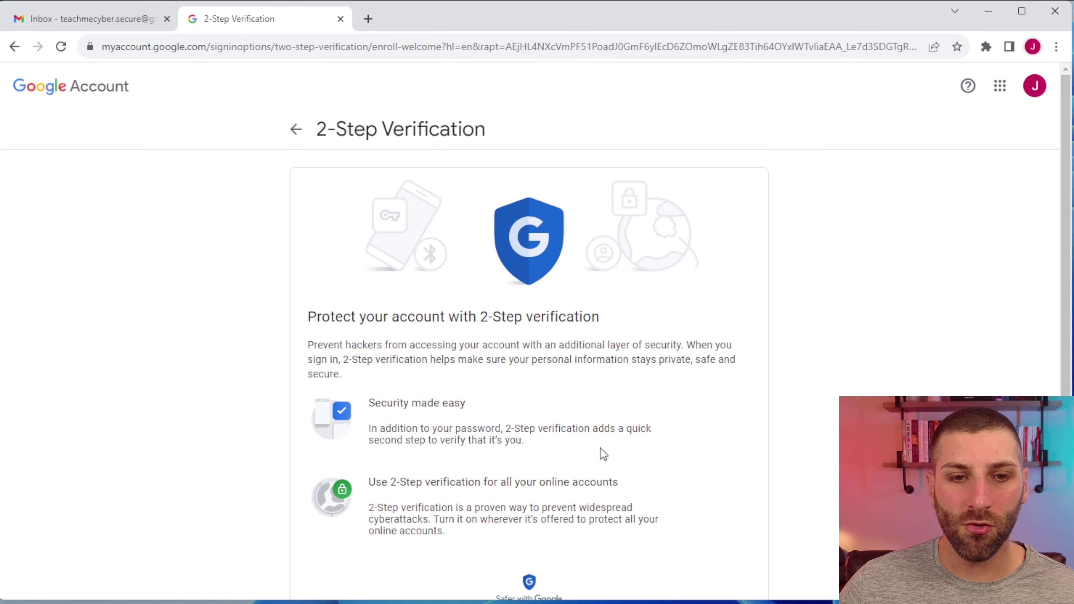
scroll(603, 453, down, 3)
click(709, 557)
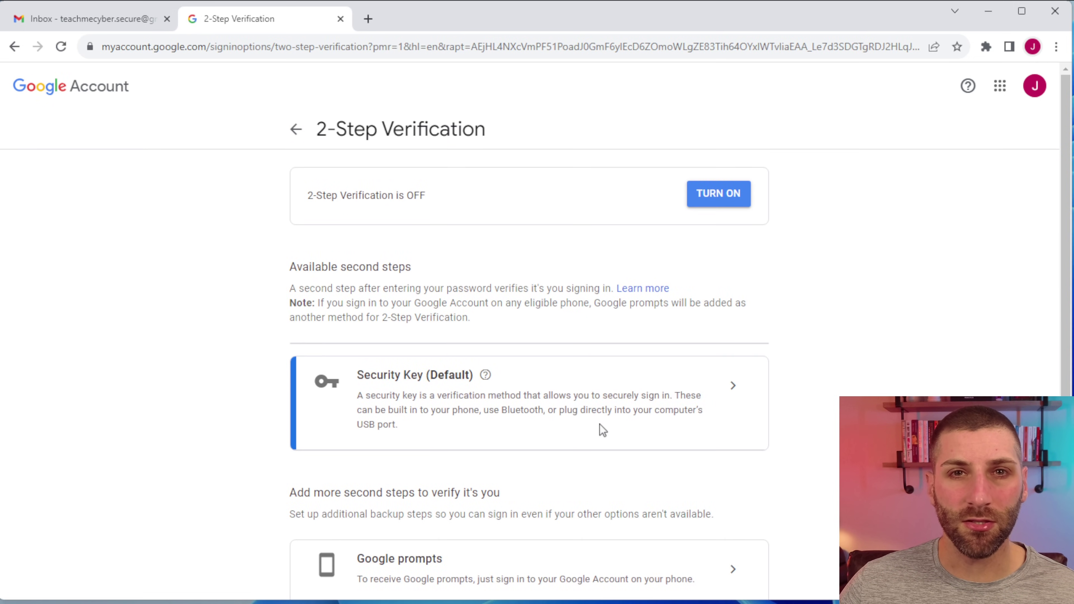
scroll(600, 424, down, 5)
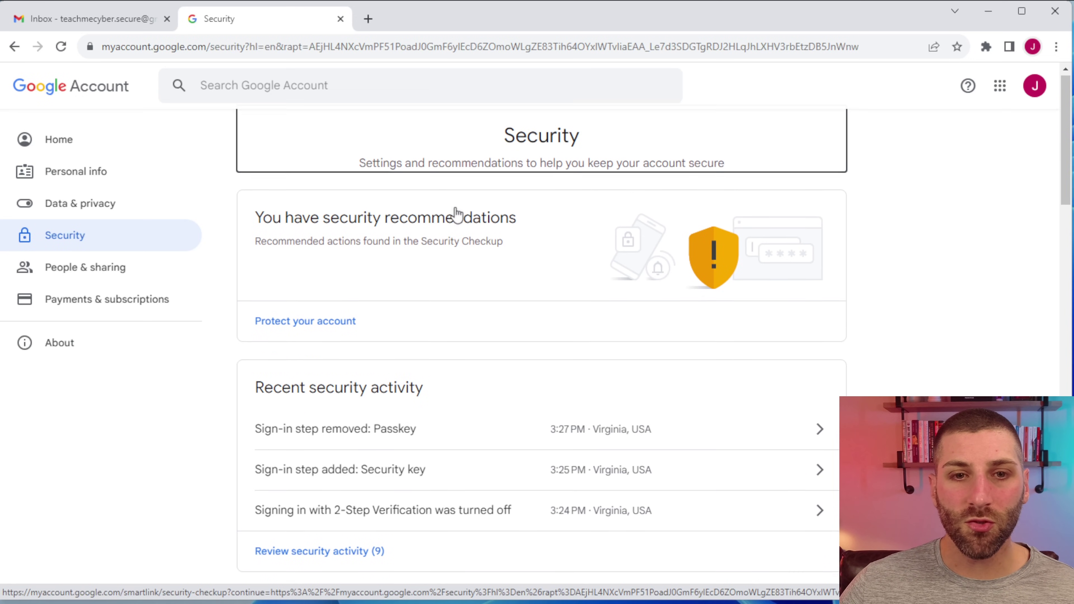
scroll(457, 214, down, 2)
scroll(457, 215, down, 13)
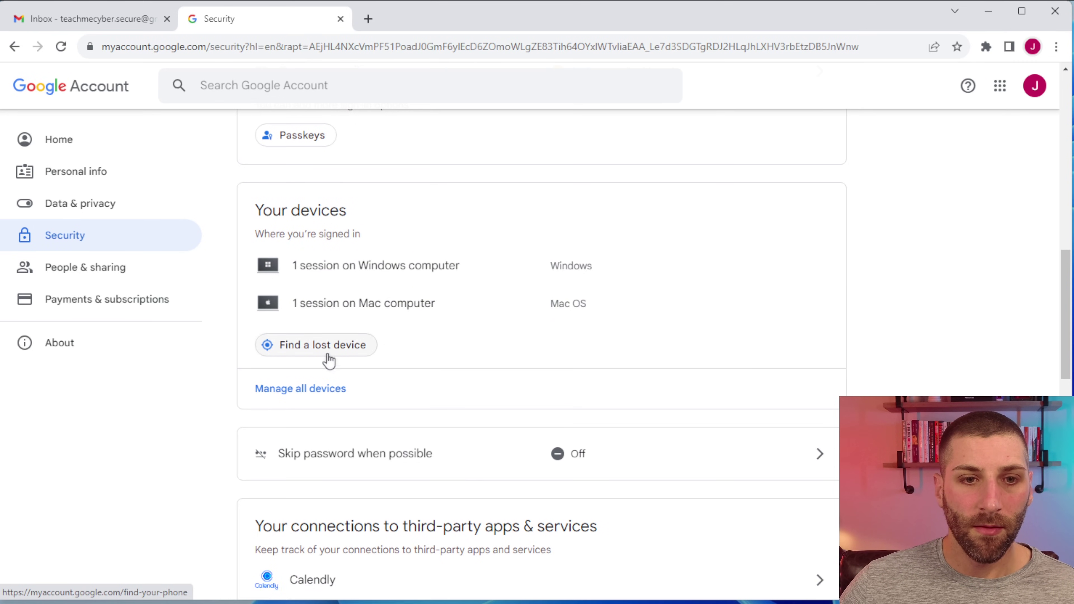
click(330, 390)
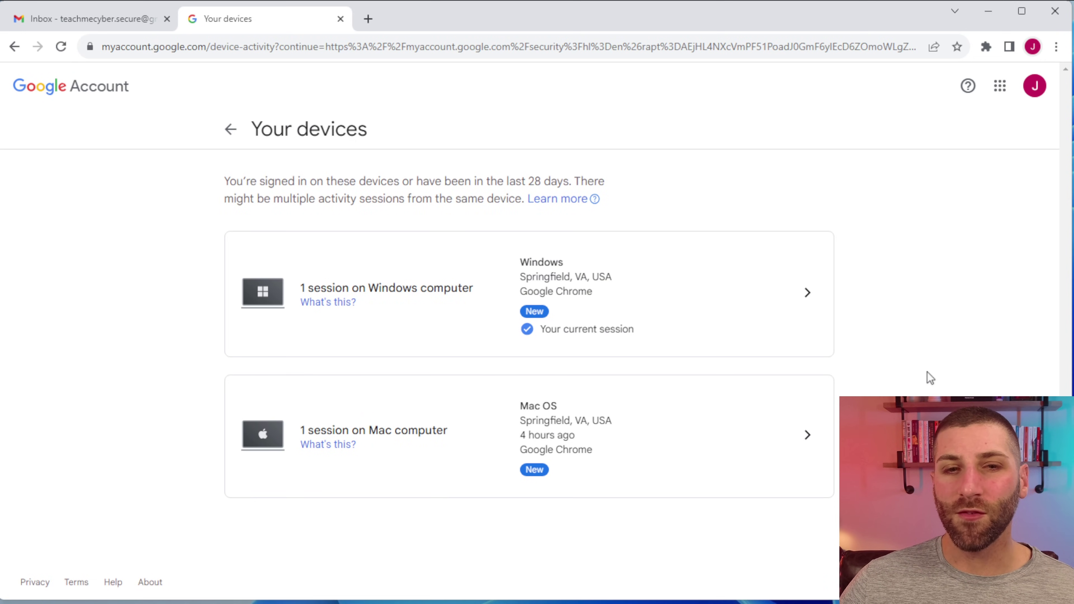
click(738, 446)
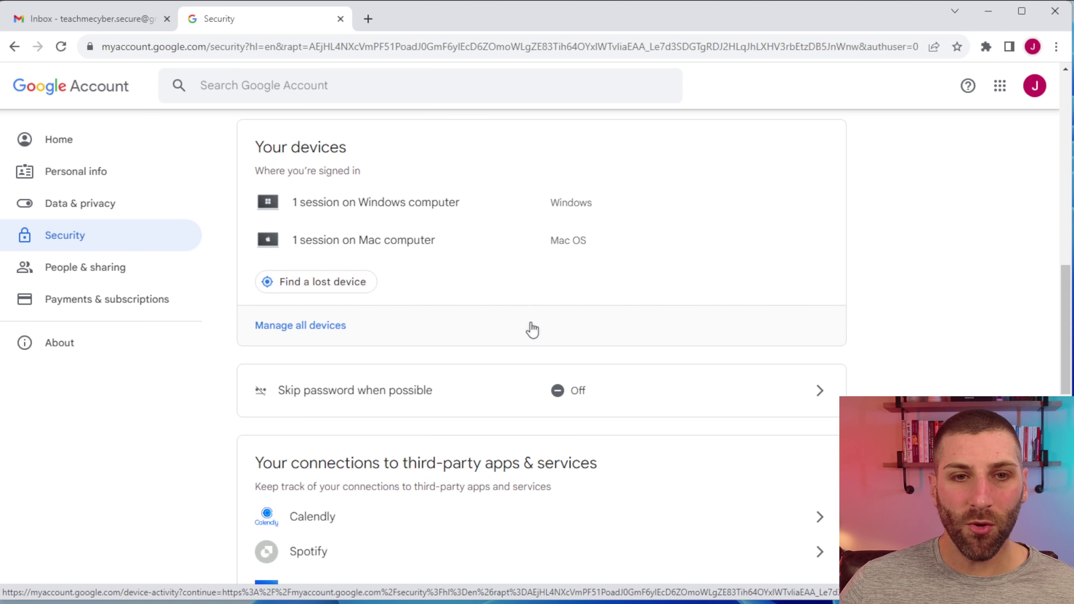
Switch Enhanced Safe Browsing on from the Security page and confirm it.
scroll(533, 329, down, 2)
scroll(533, 329, down, 6)
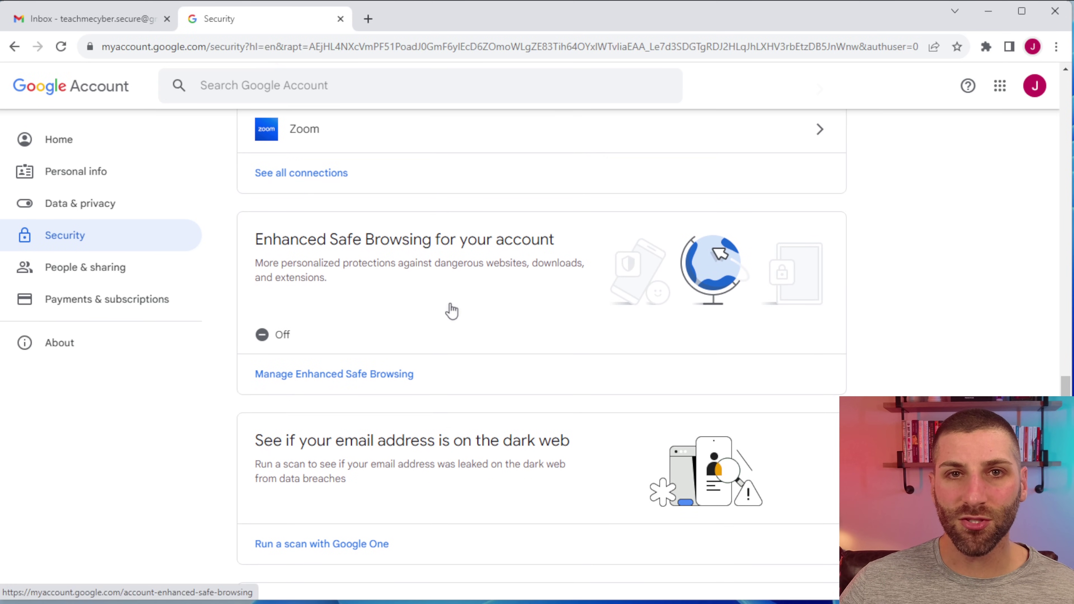
click(325, 375)
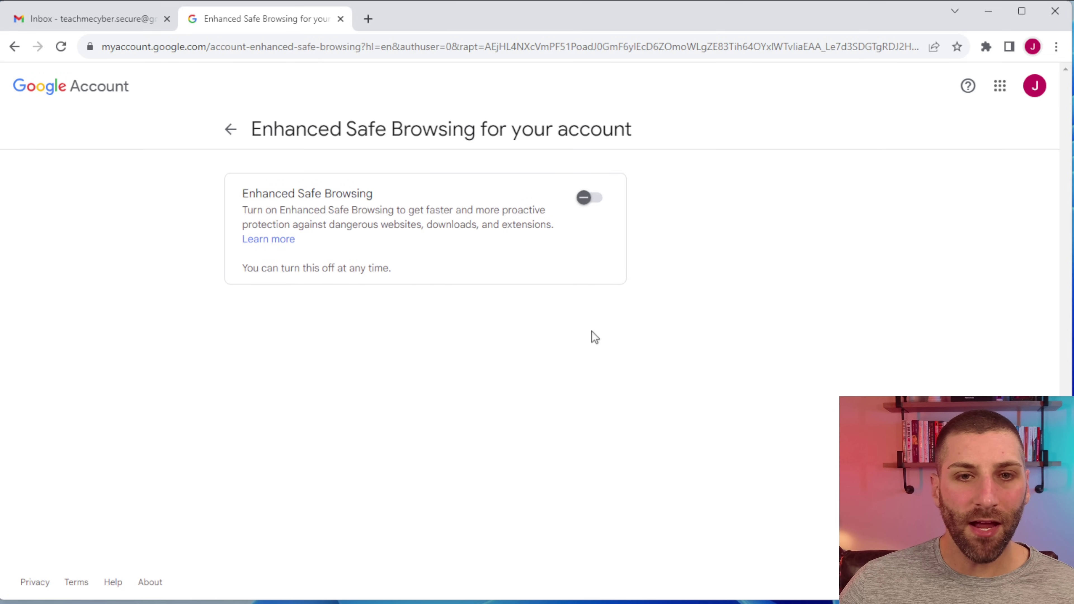
click(586, 199)
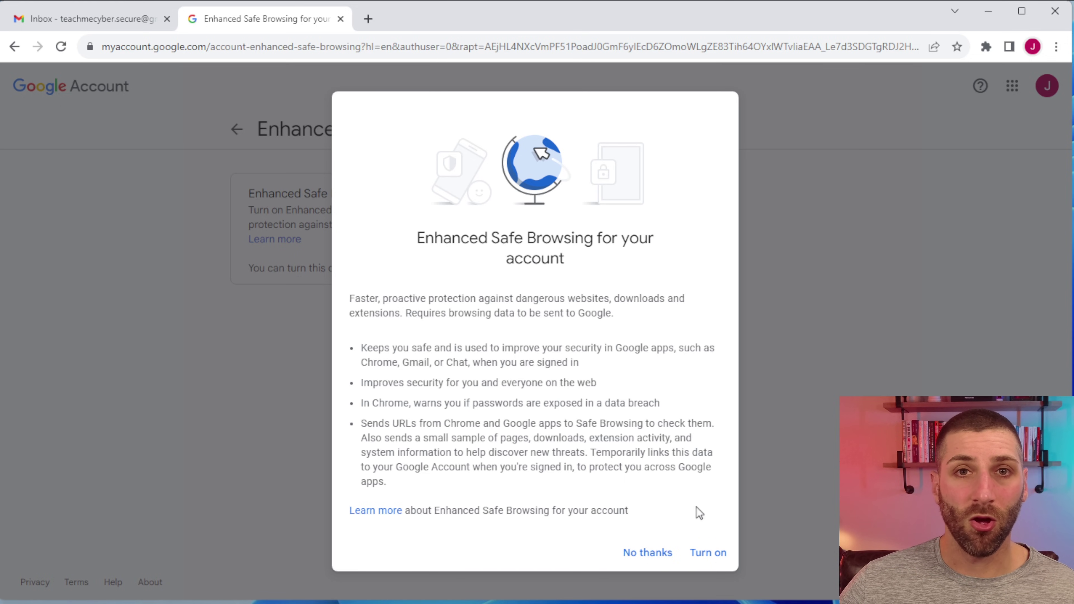
click(715, 554)
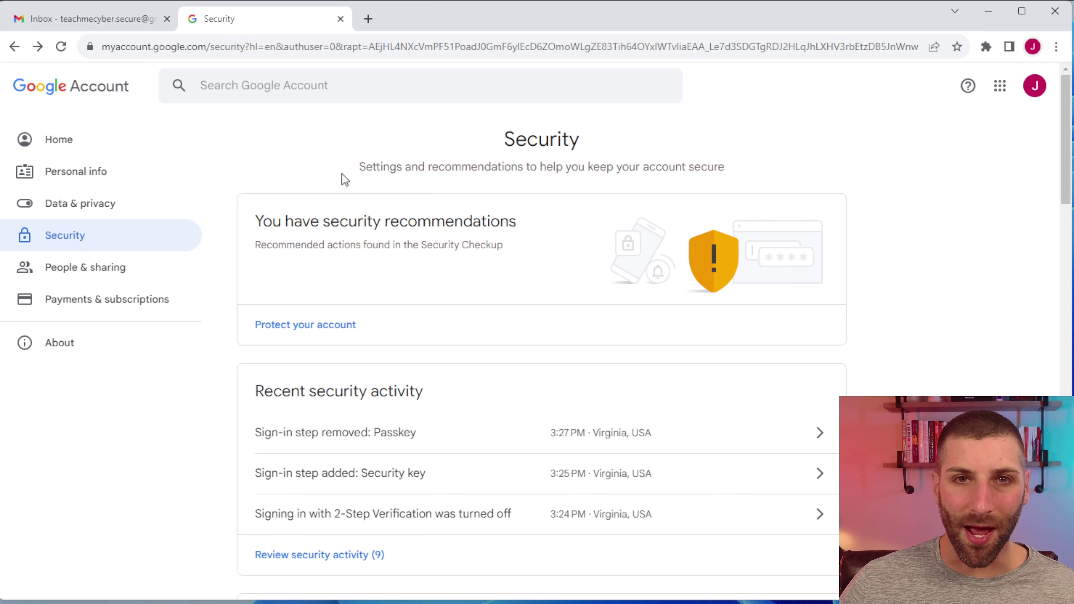
Run the Google One dark web scan for the account's email address.
scroll(345, 180, down, 20)
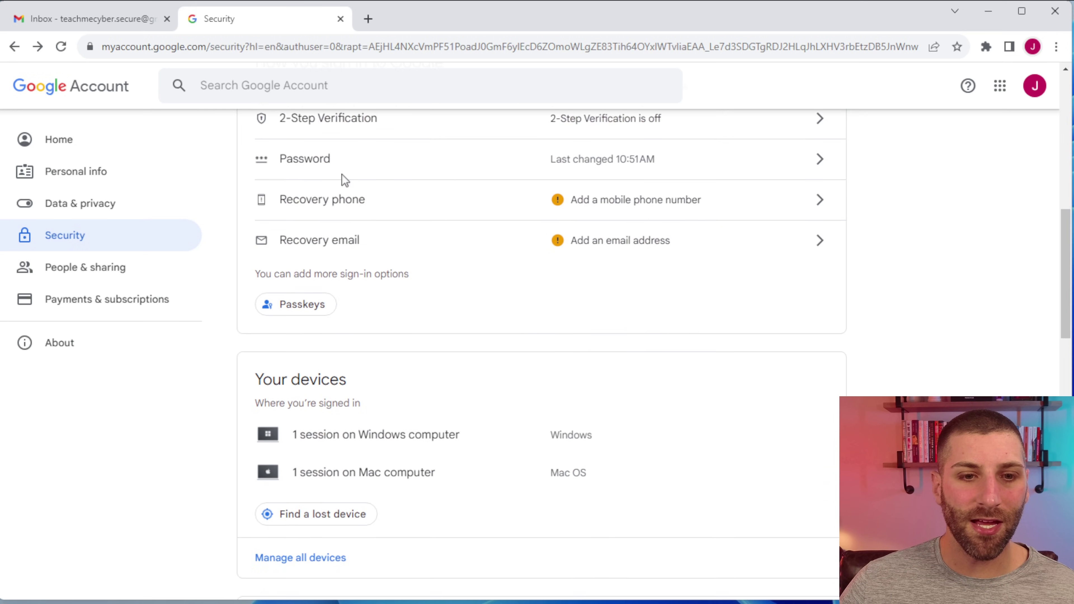
scroll(343, 175, down, 5)
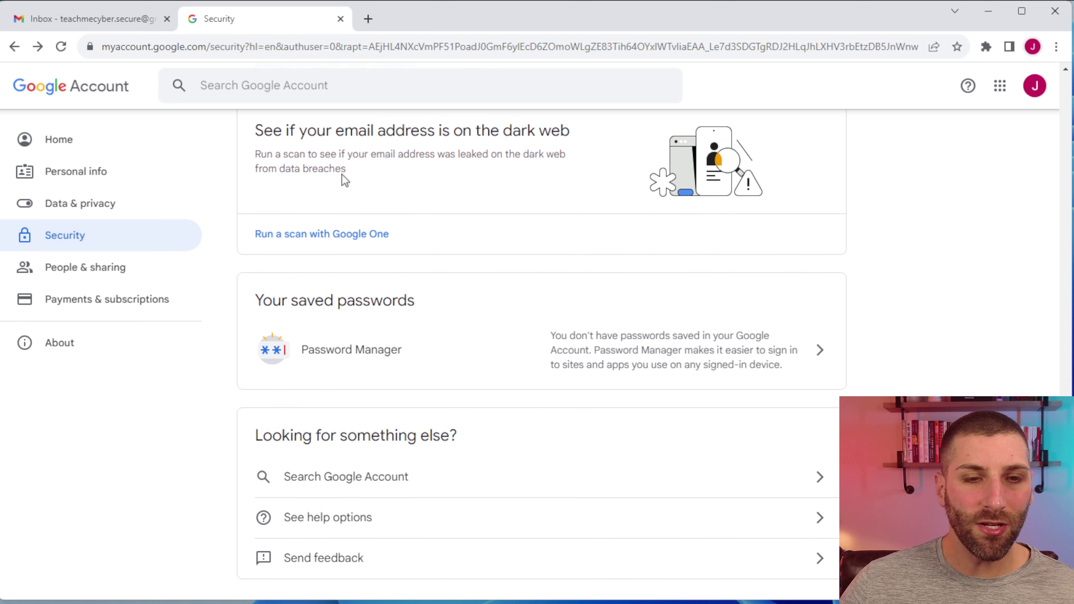
scroll(330, 173, up, 1)
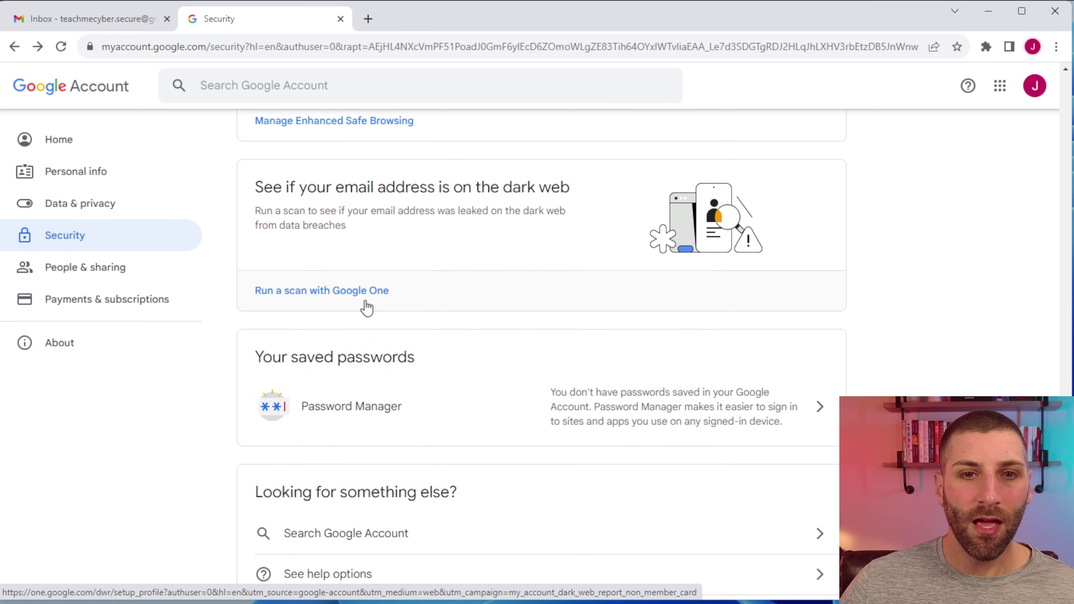
click(368, 292)
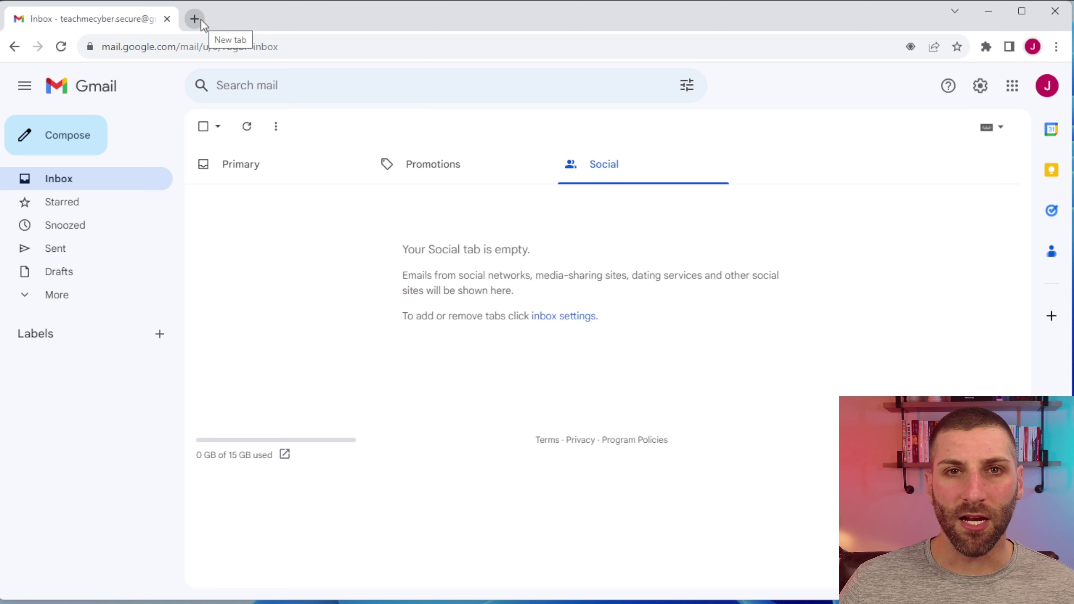
Load myactivity.google.com in a new Chrome tab using the 'mya' suggestion.
click(202, 22)
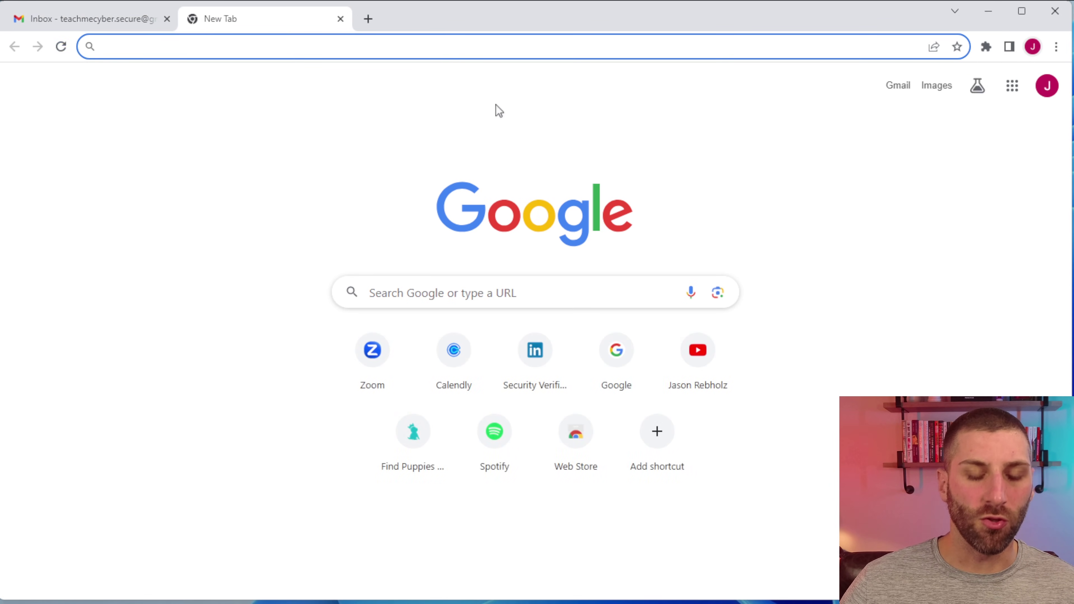
text(mya)
key(Return)
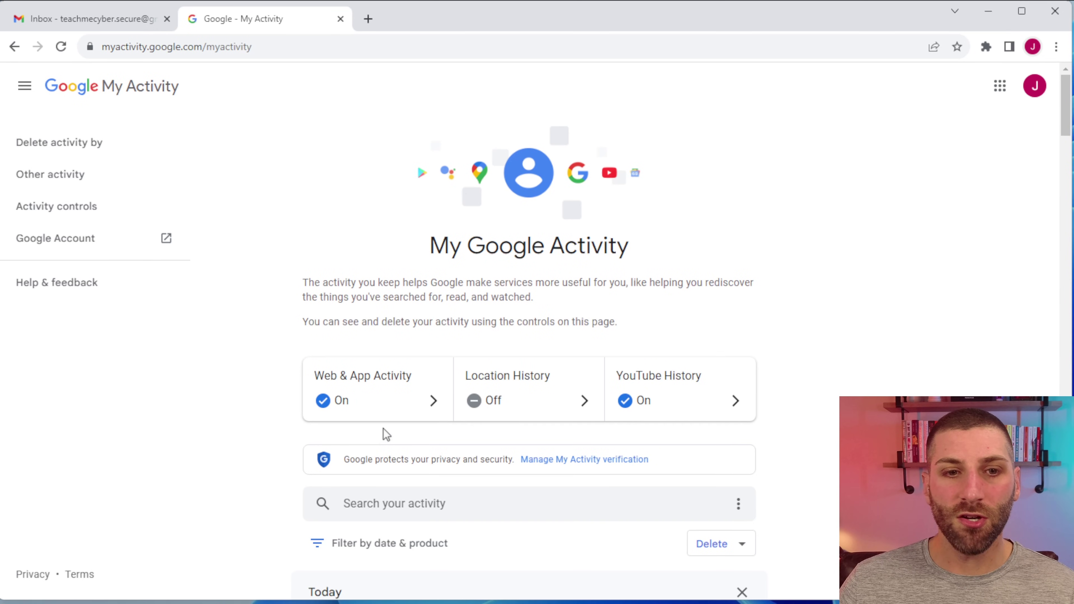
click(384, 398)
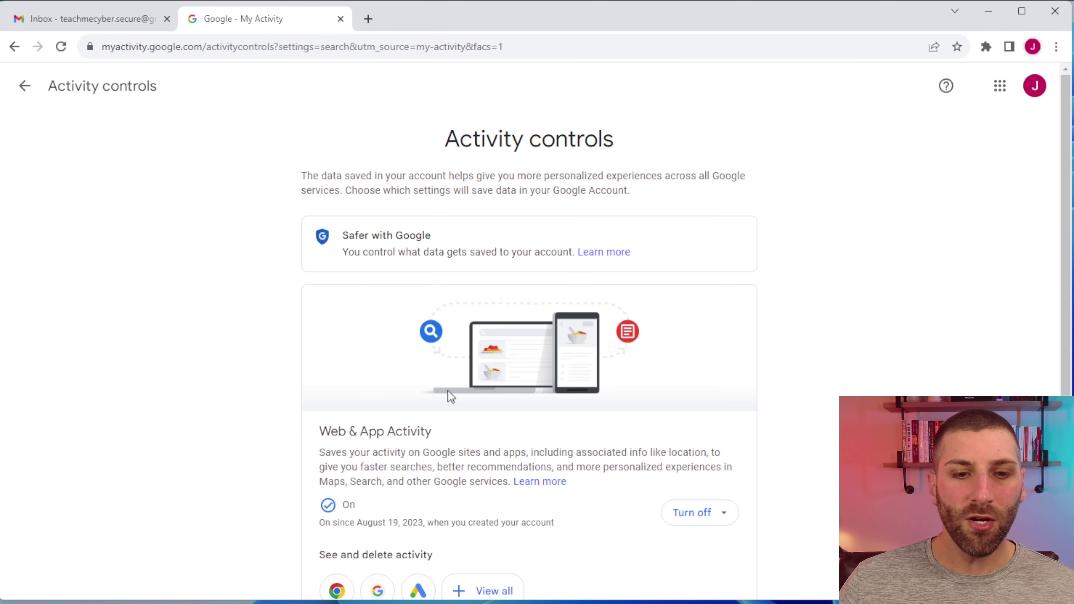
scroll(451, 398, down, 2)
click(489, 492)
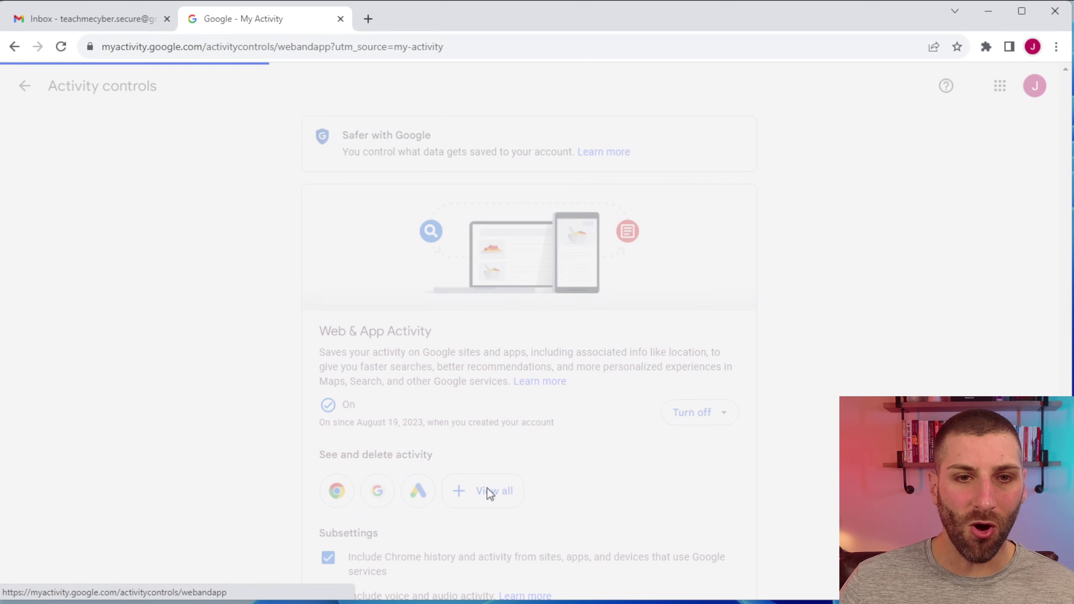
scroll(561, 345, down, 2)
scroll(562, 349, down, 13)
scroll(559, 345, down, 20)
scroll(558, 346, down, 4)
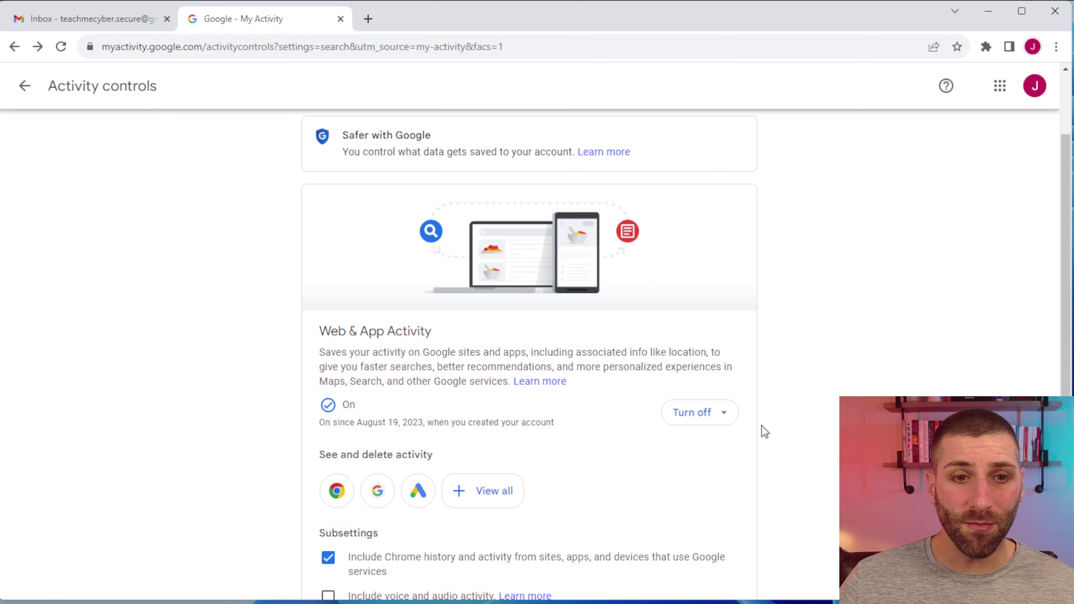
Turn off Web & App Activity and permanently delete its saved activity for all four products.
click(729, 421)
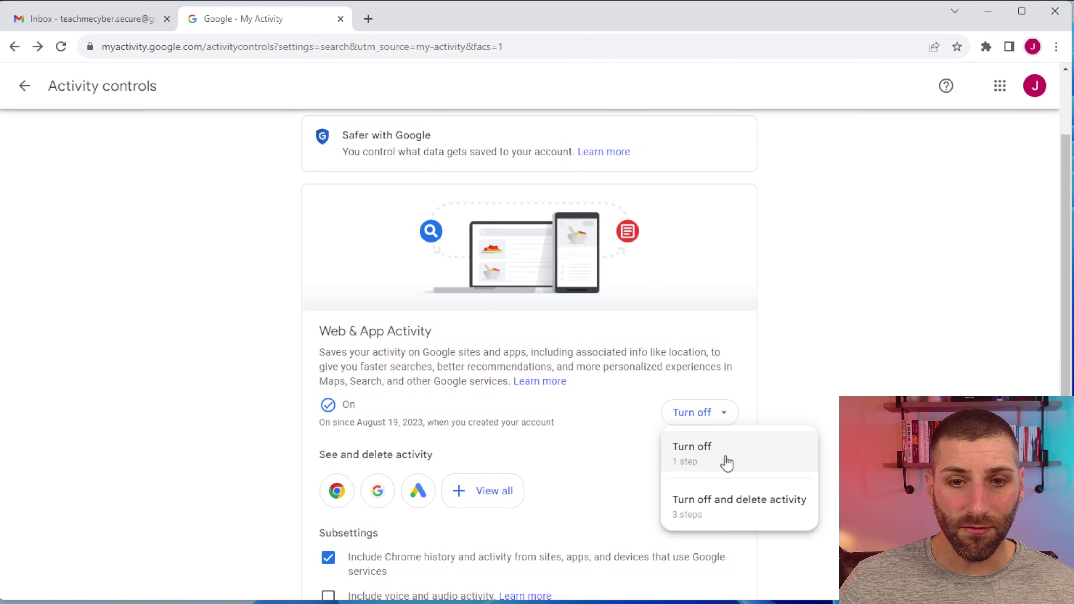
click(766, 515)
scroll(671, 396, down, 3)
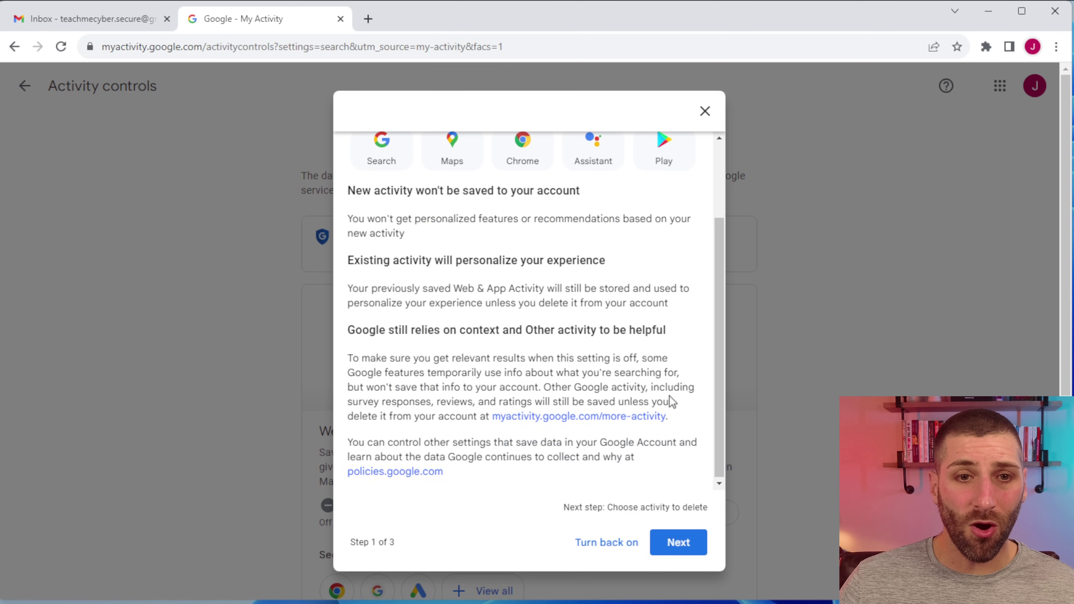
click(678, 543)
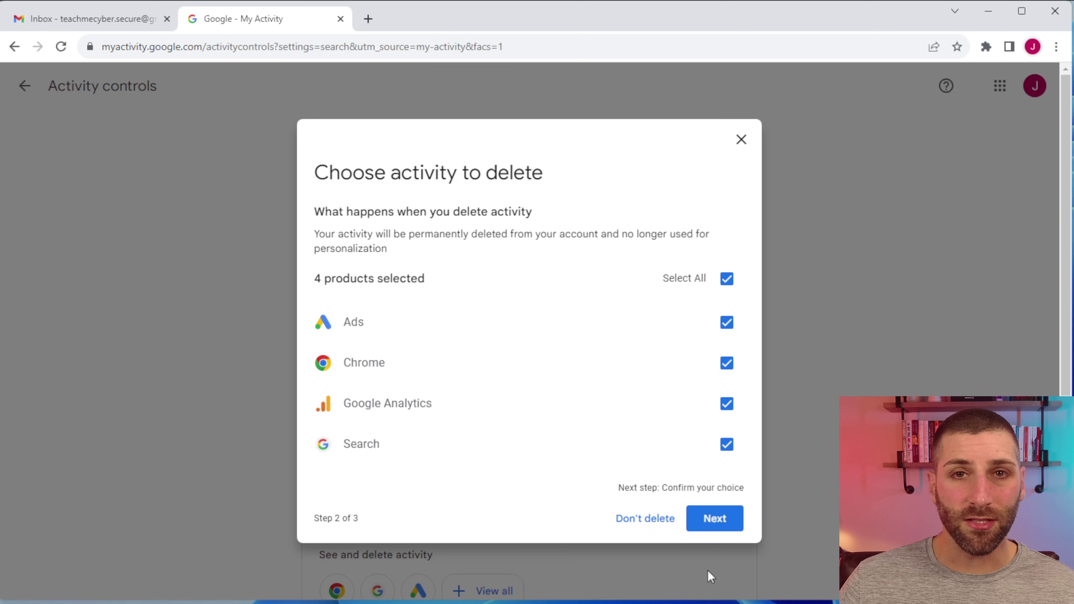
click(719, 521)
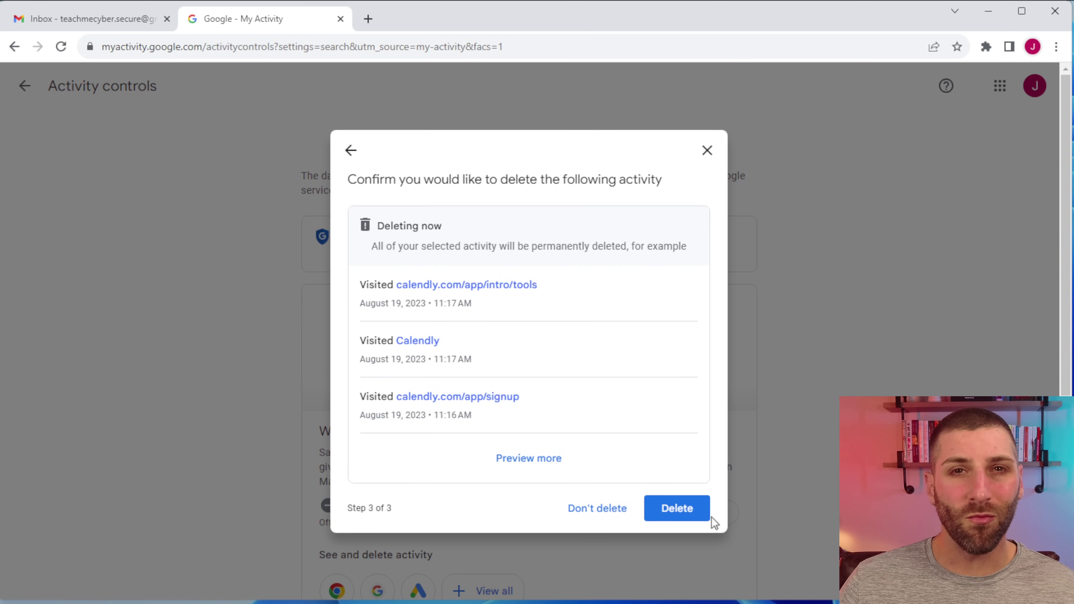
click(693, 510)
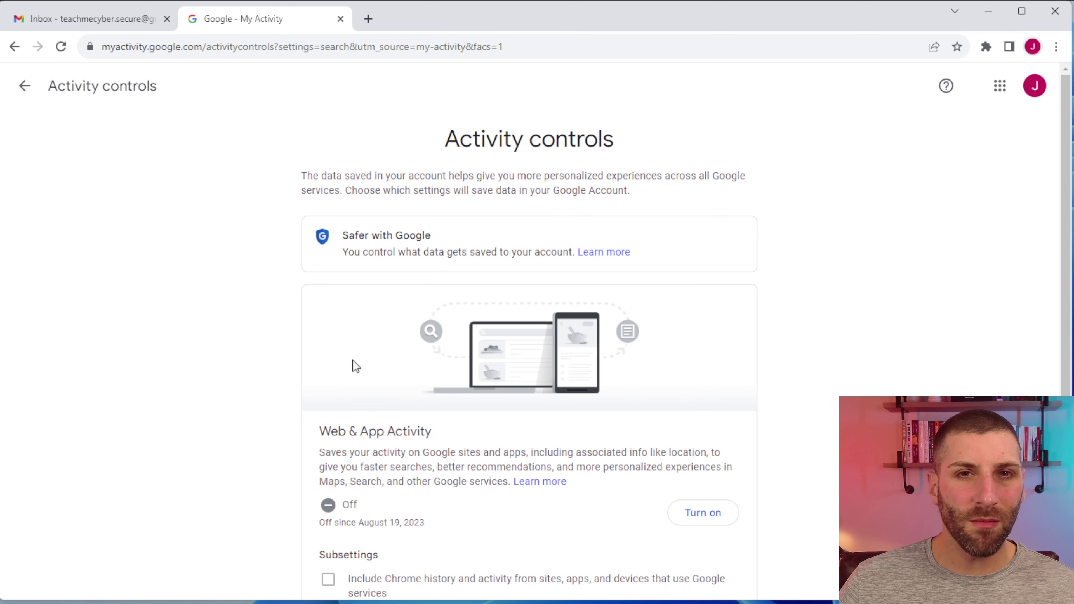
scroll(352, 360, down, 5)
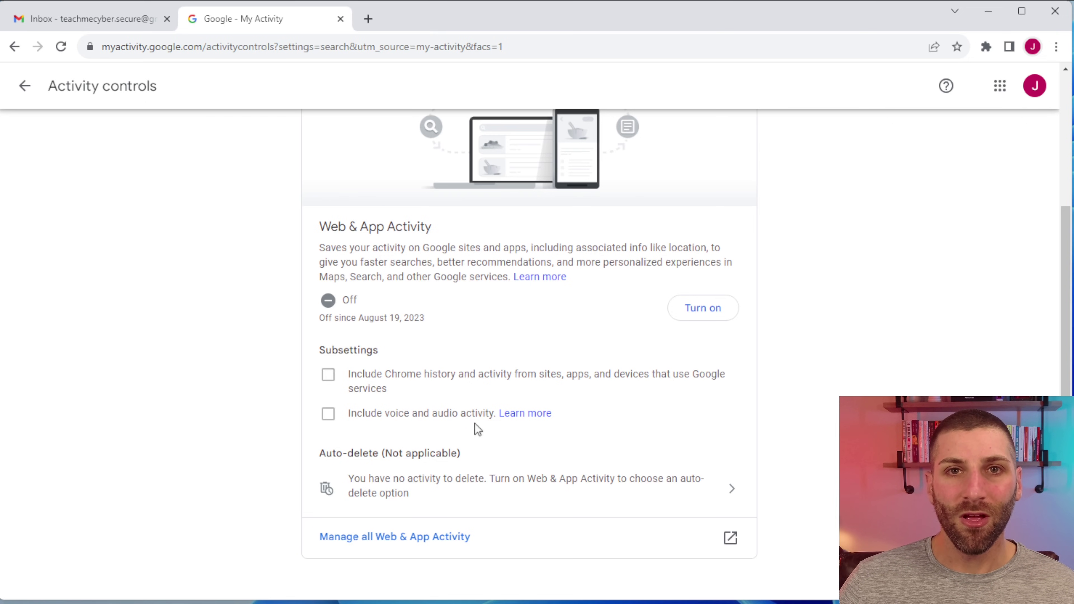
key(alt+Left)
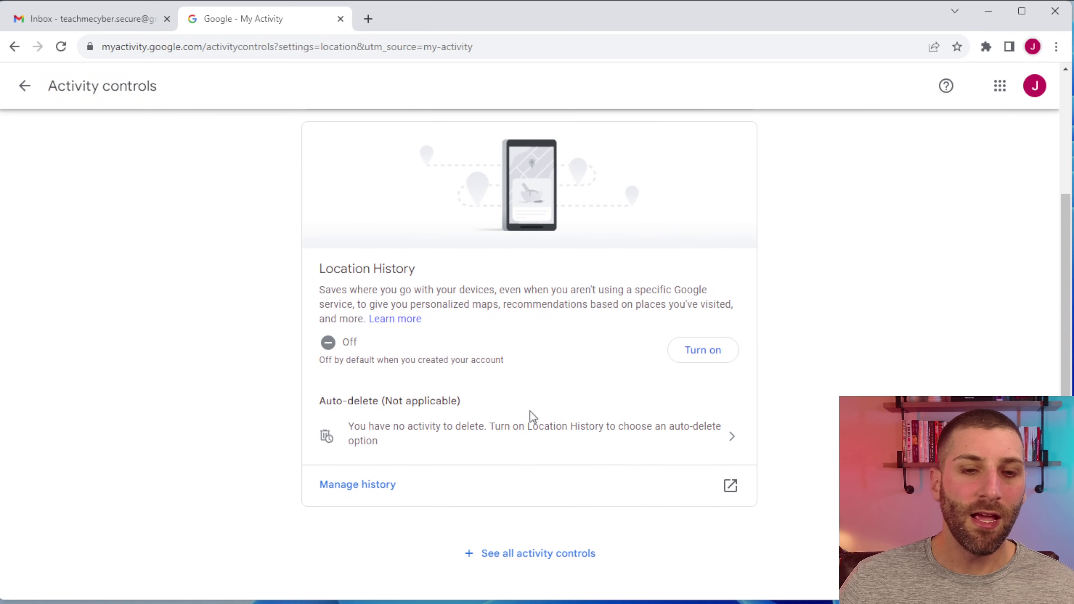
Pause YouTube History from its activity controls after checking Location History is off.
key(alt+Left)
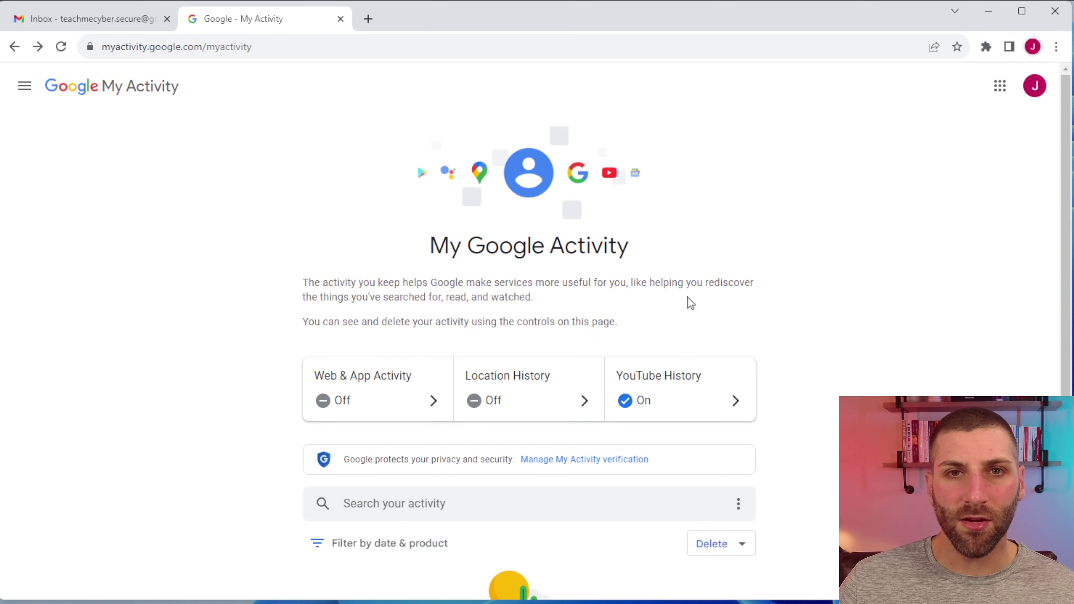
click(695, 409)
scroll(697, 423, down, 1)
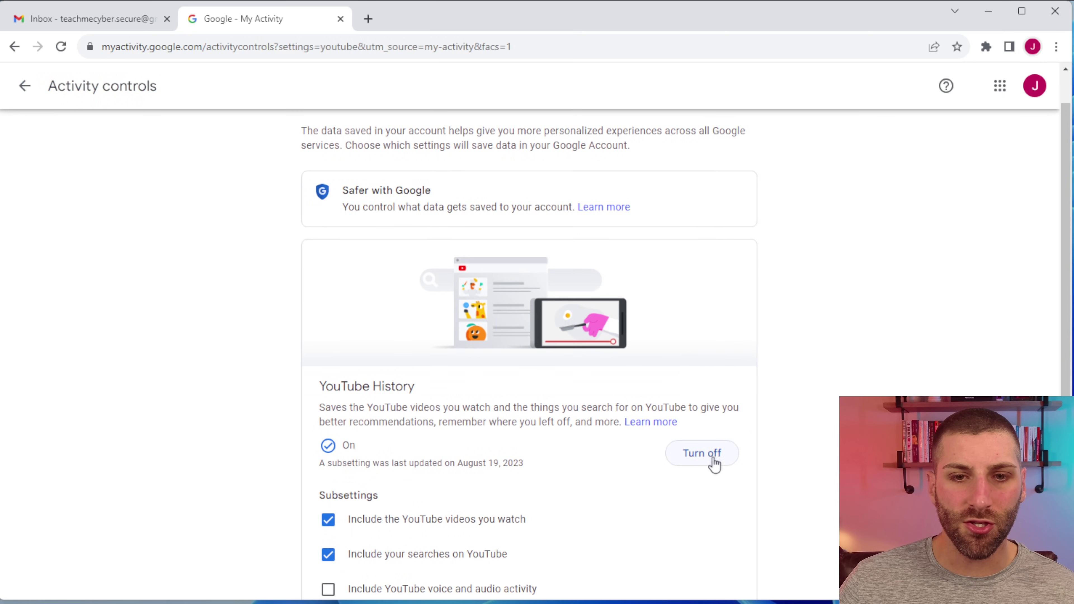
click(713, 457)
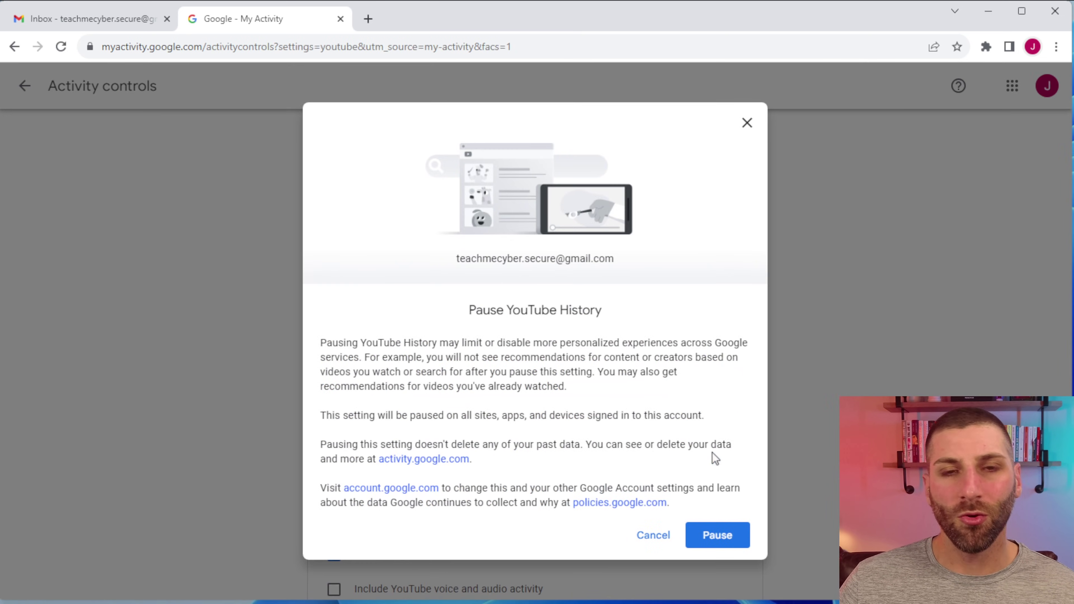
click(726, 536)
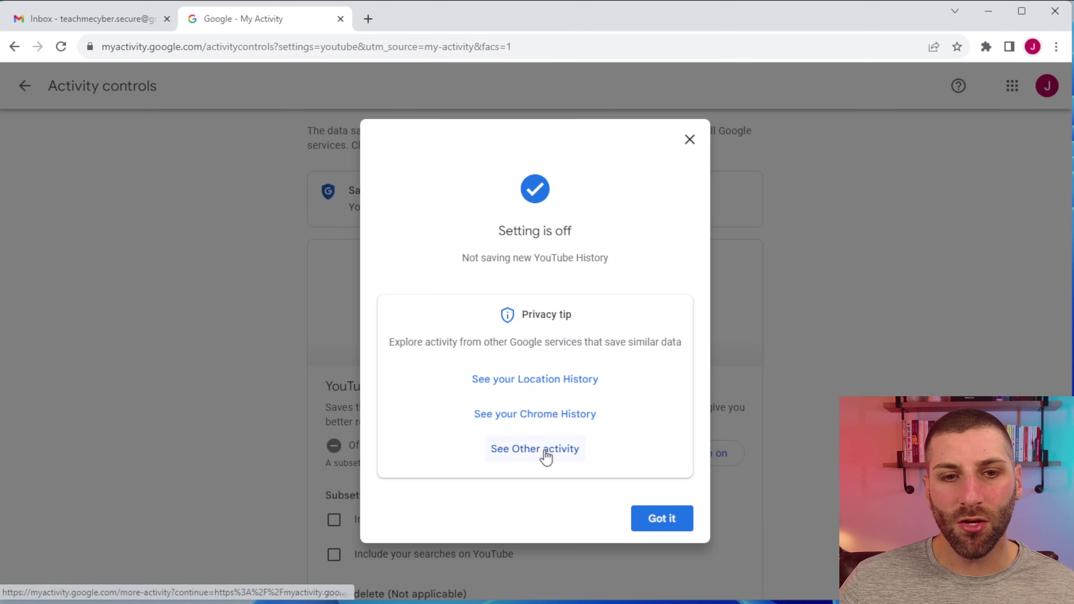
Review the Other activity page and saved YouTube History, then close the extra tabs.
click(546, 451)
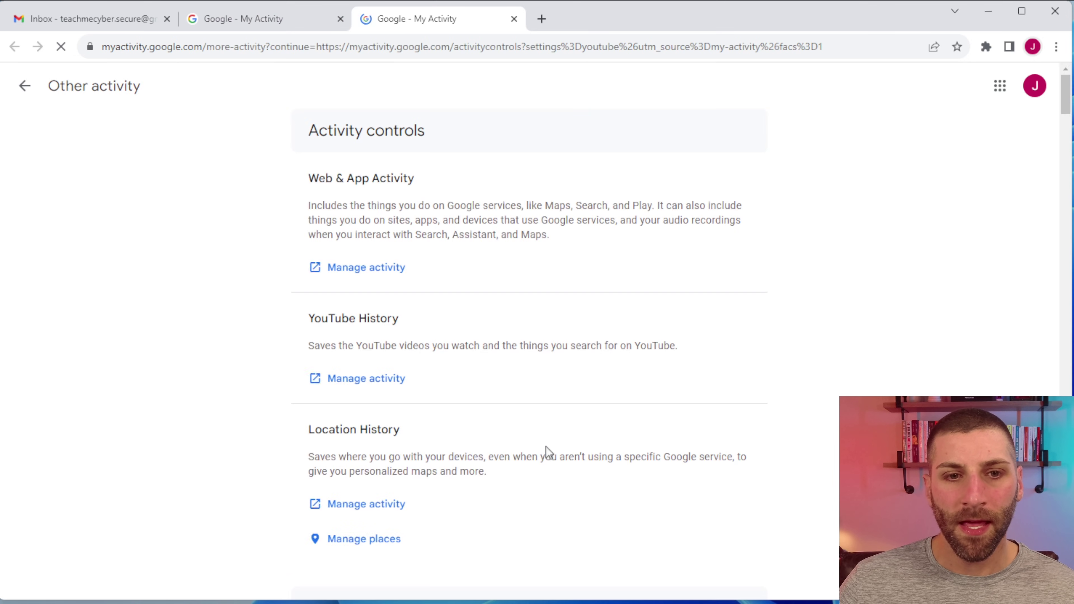
click(378, 387)
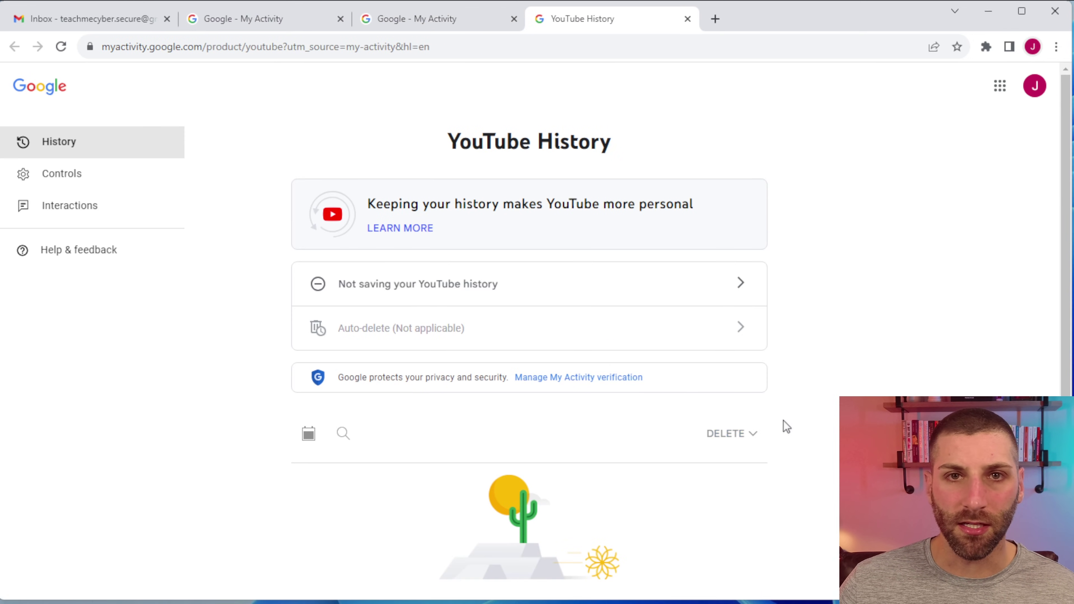
key(ctrl+w)
key(ctrl+w)
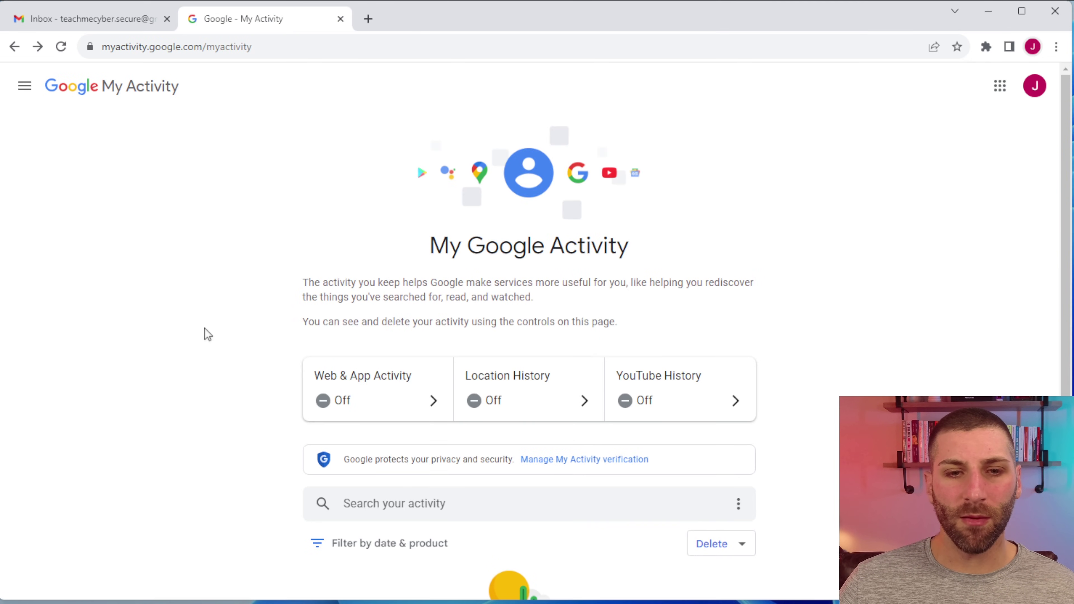
Require extra verification for viewing My Activity history, save it, and verify identity.
click(601, 461)
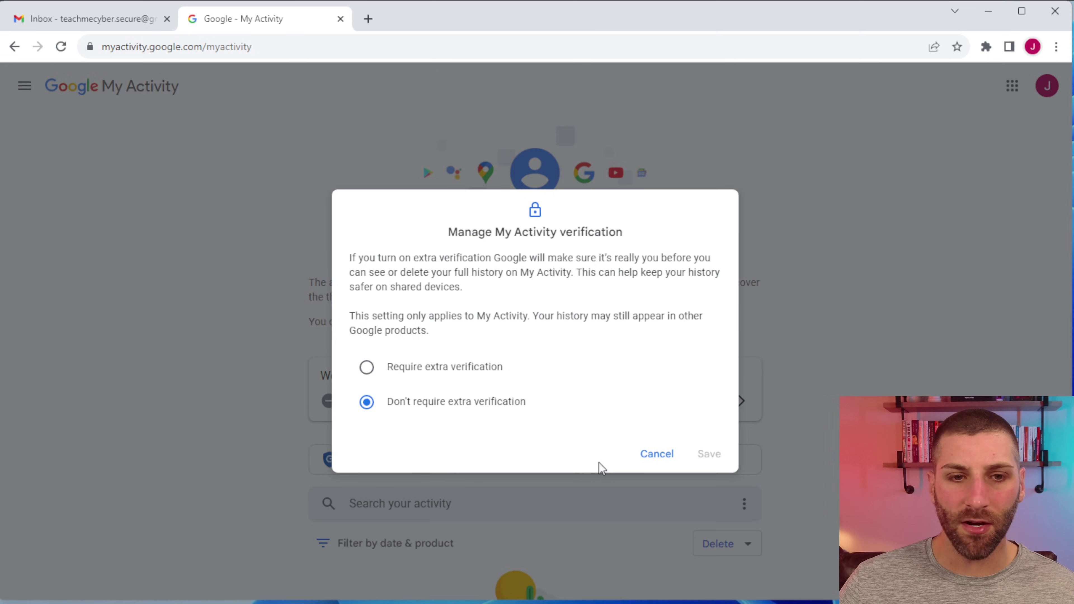
click(368, 369)
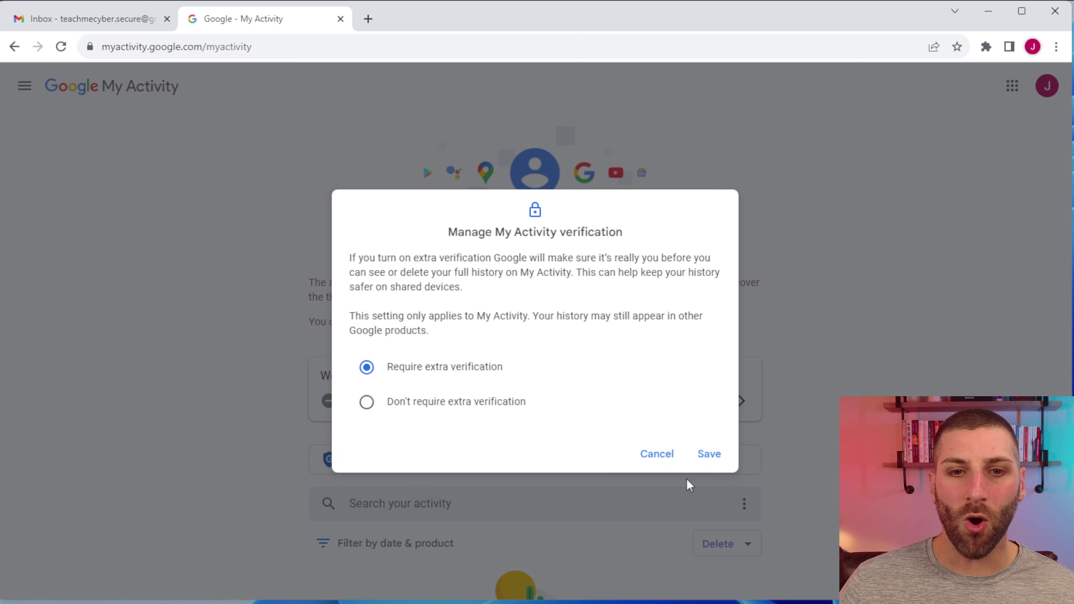
click(710, 454)
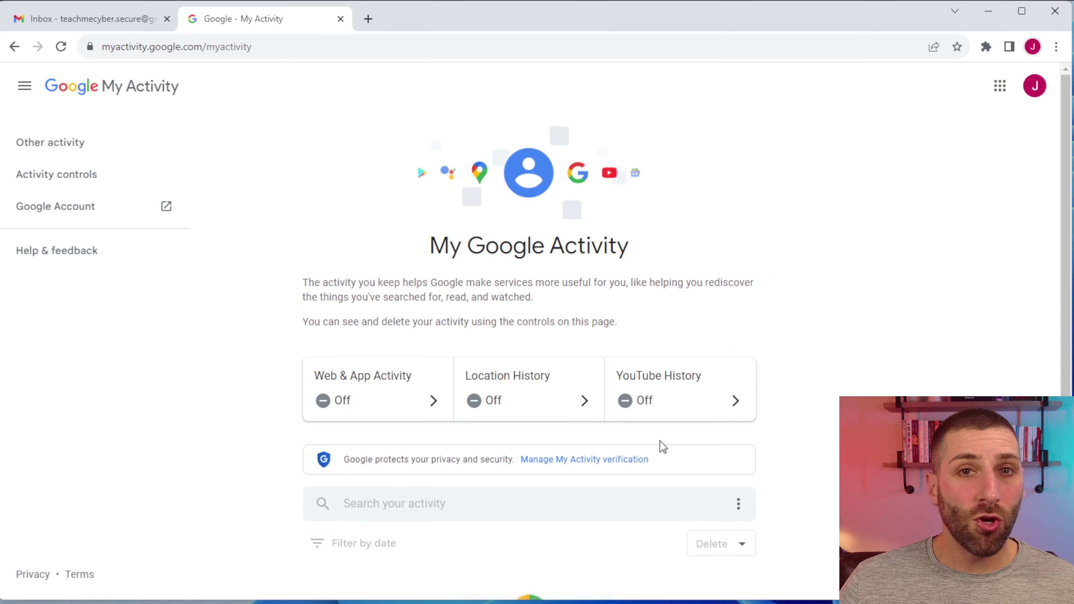
scroll(660, 441, down, 3)
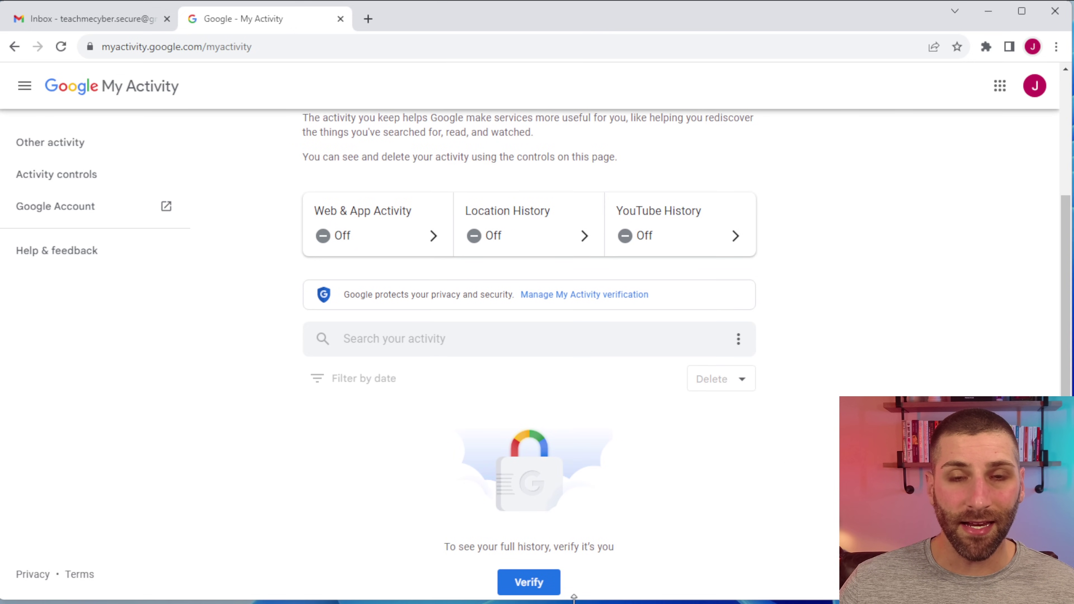
click(538, 588)
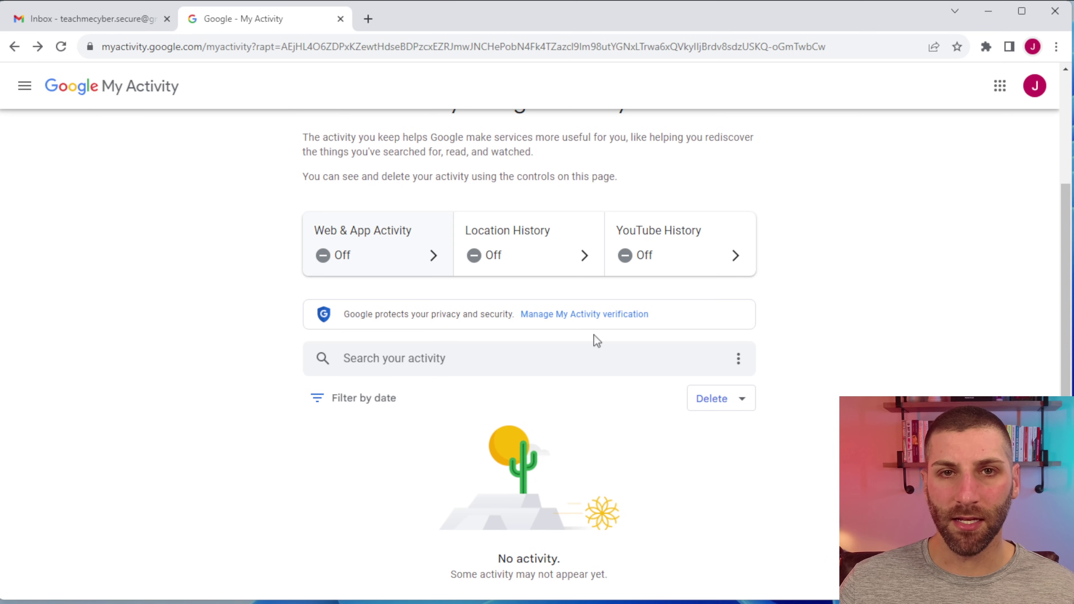
Turn Web & App Activity back on and dismiss the confirmation.
click(401, 257)
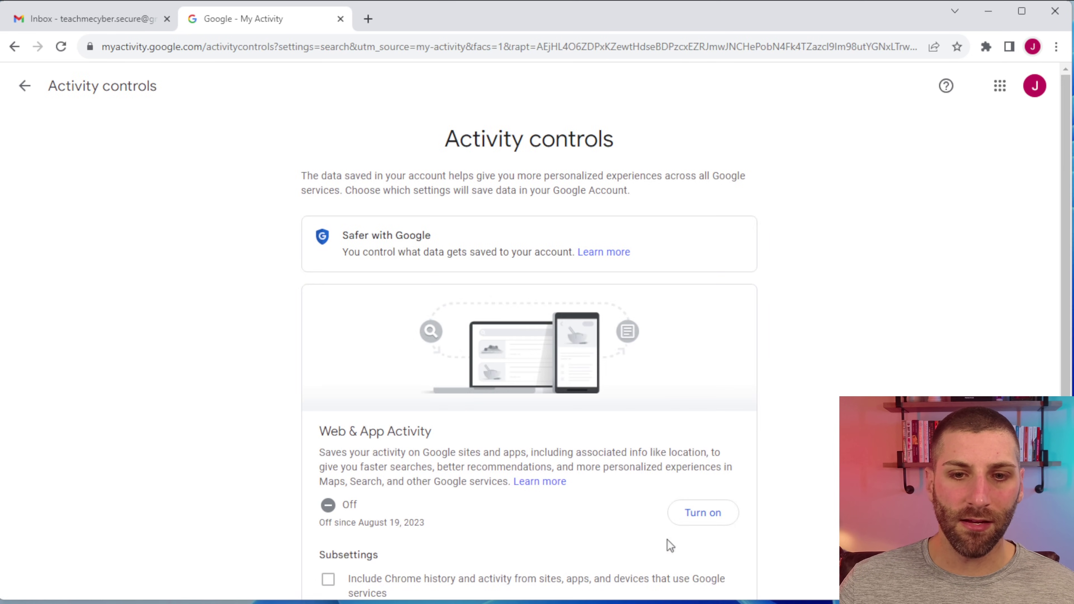
click(703, 513)
scroll(686, 508, down, 10)
click(712, 551)
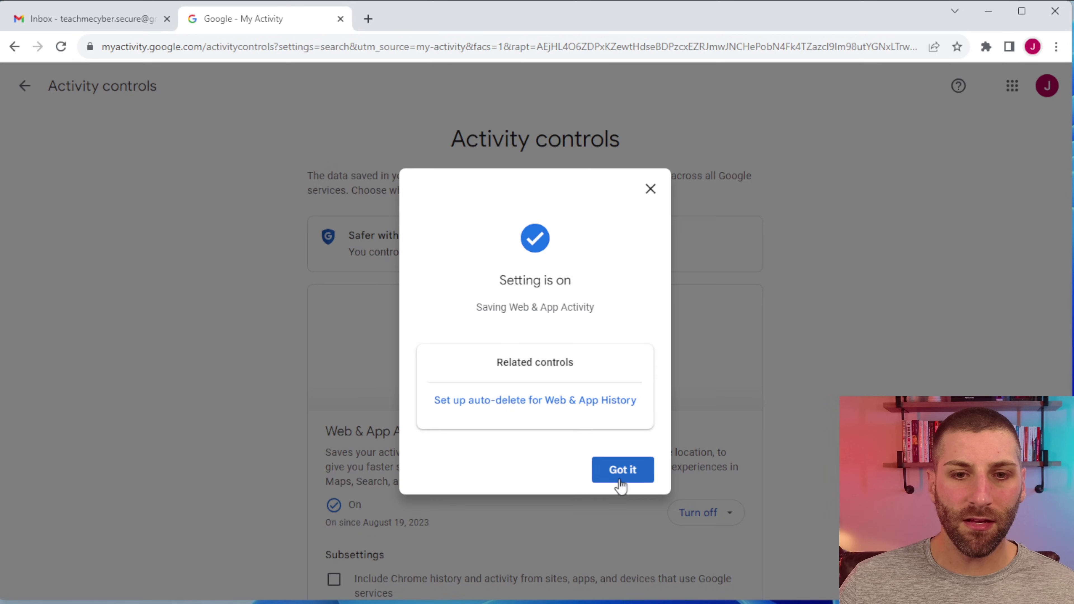
click(619, 476)
Keep Web & App Activity auto-delete set to 18 months.
scroll(622, 474, down, 5)
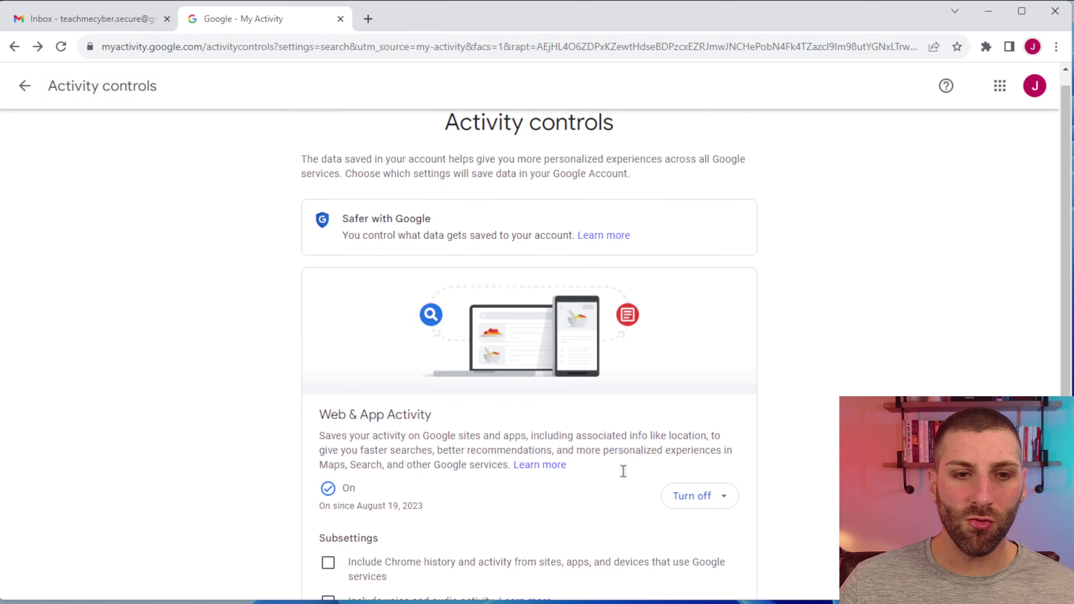
scroll(626, 479, down, 1)
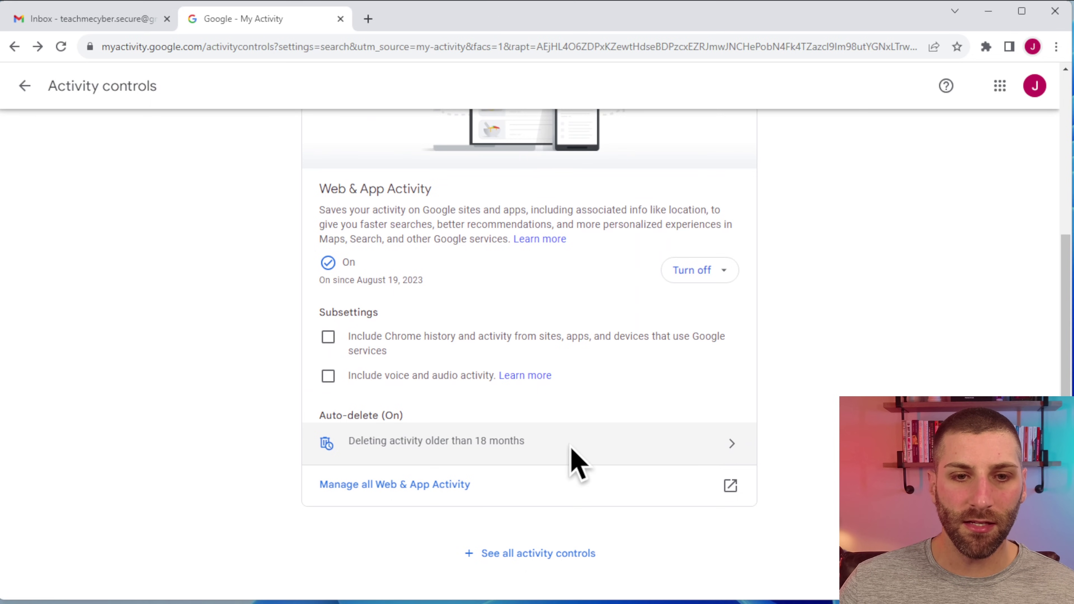
click(728, 443)
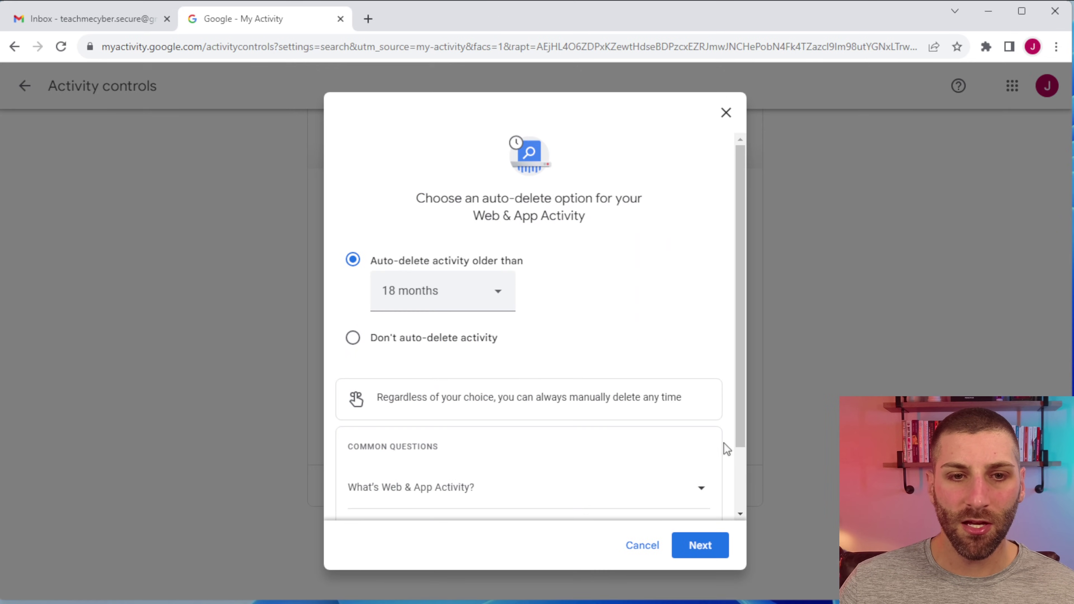
click(493, 306)
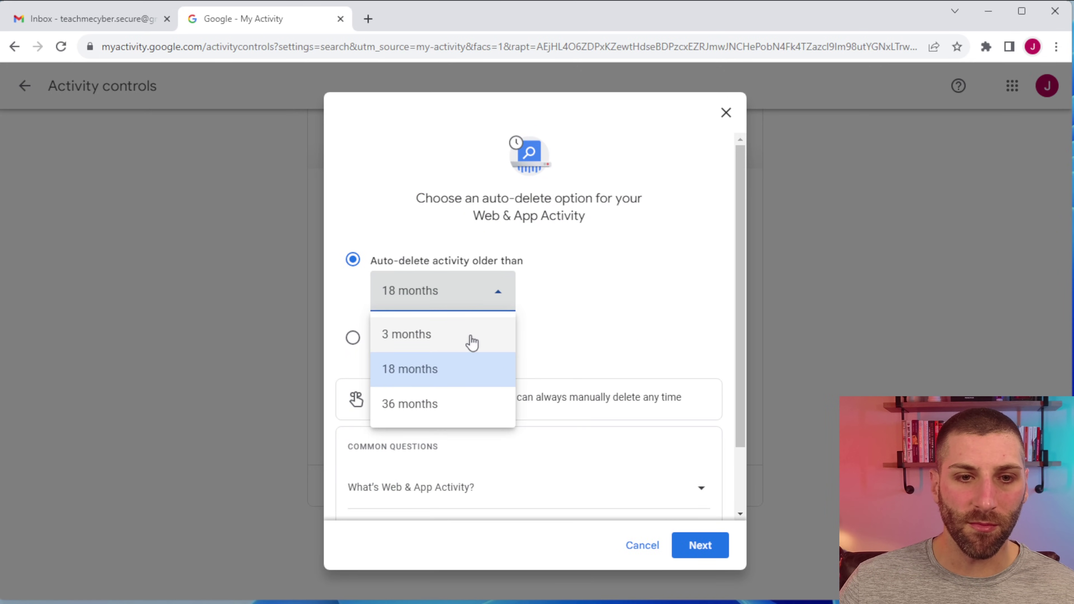
click(638, 305)
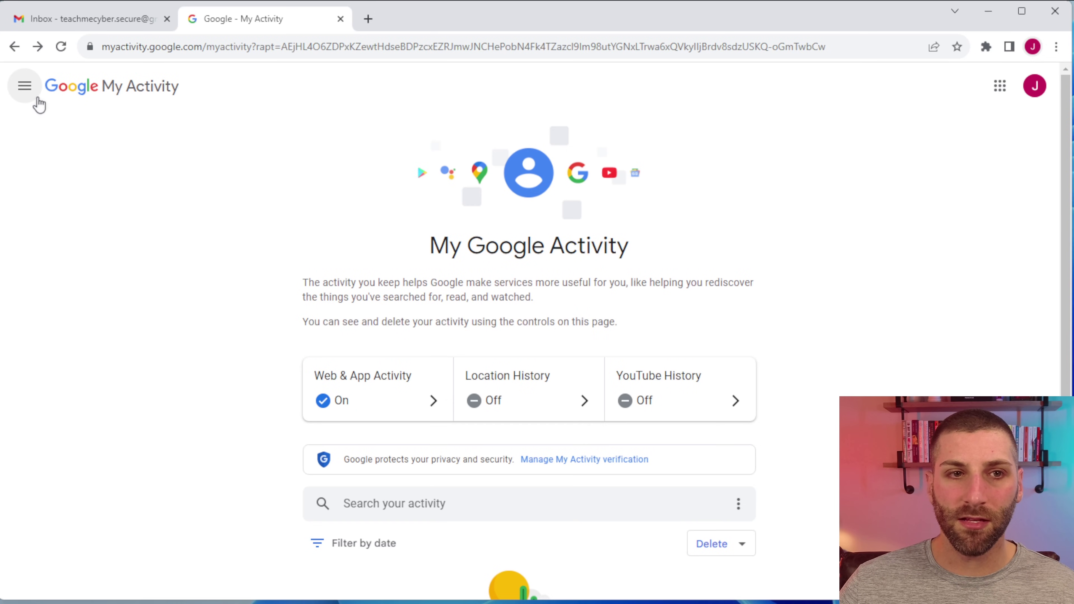
Set Personalized ads to Off in My Ad Center, reached from Activity controls.
click(31, 91)
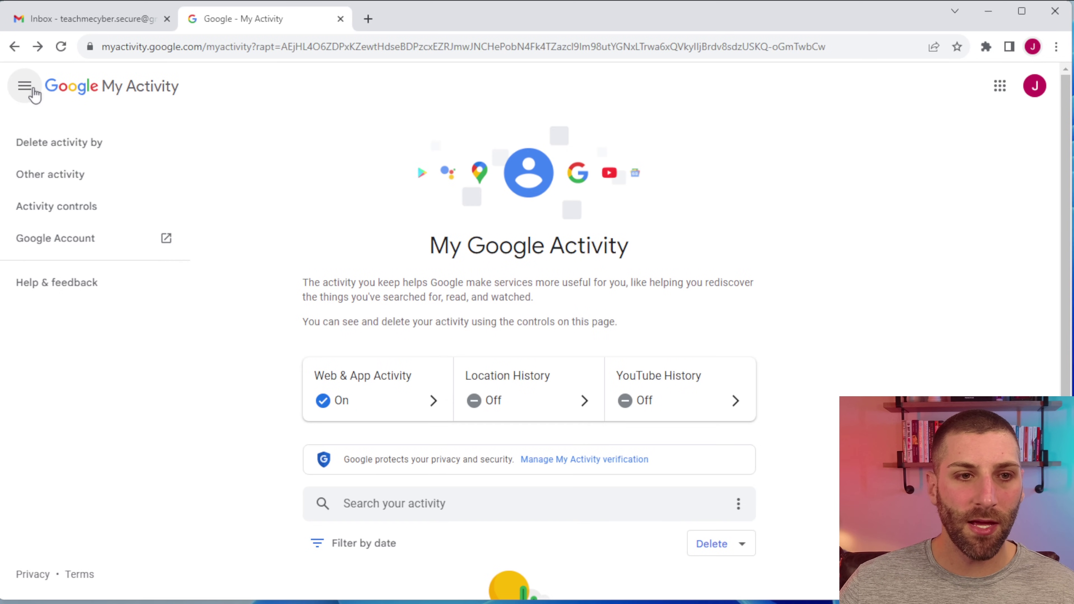
click(83, 211)
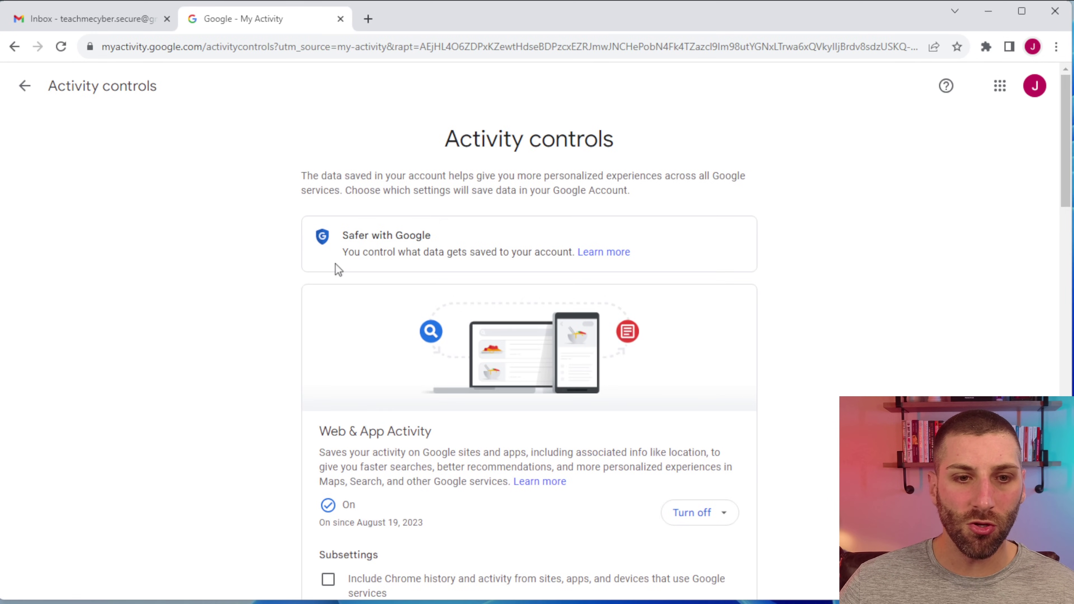
scroll(339, 267, down, 5)
scroll(338, 266, down, 15)
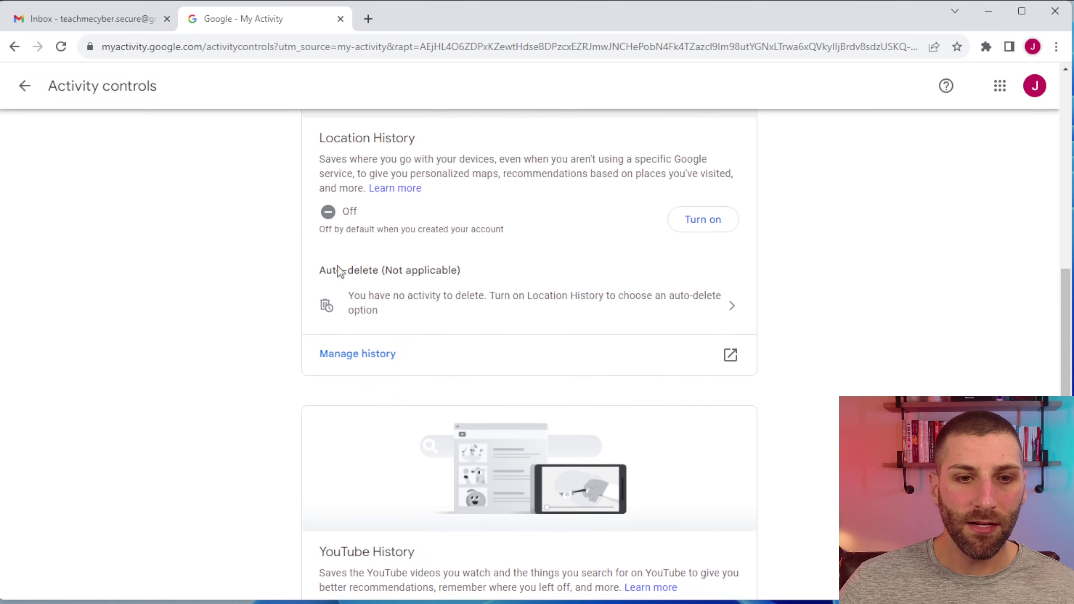
scroll(337, 266, down, 7)
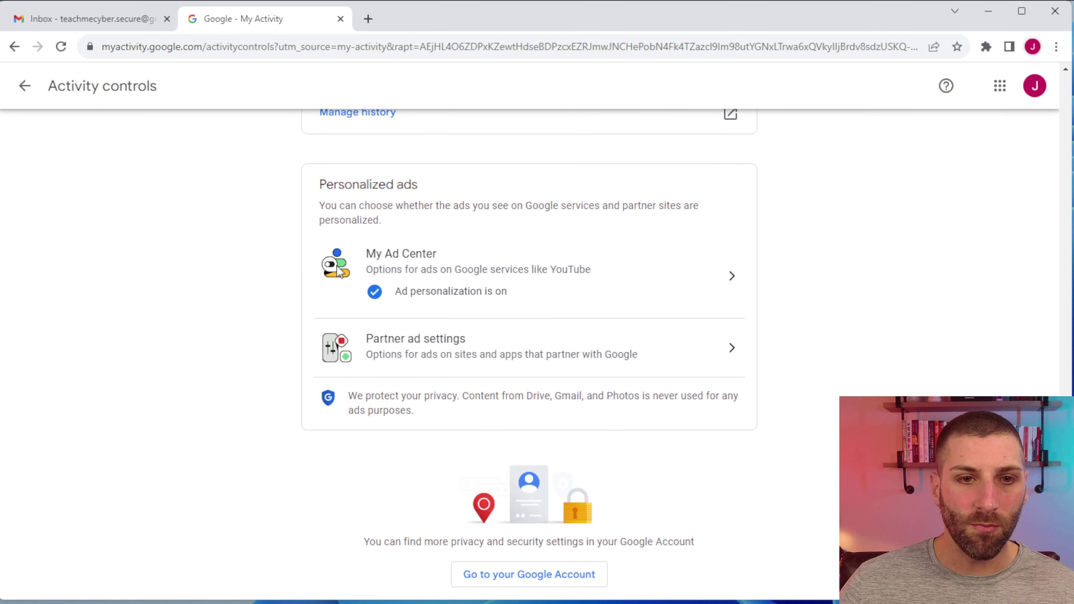
click(643, 283)
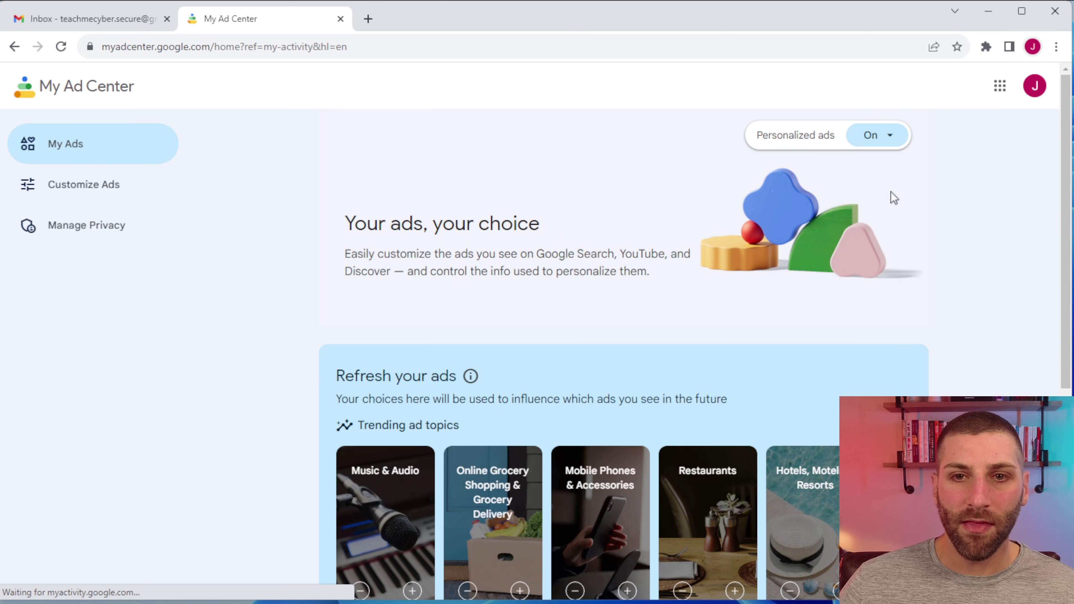
click(880, 139)
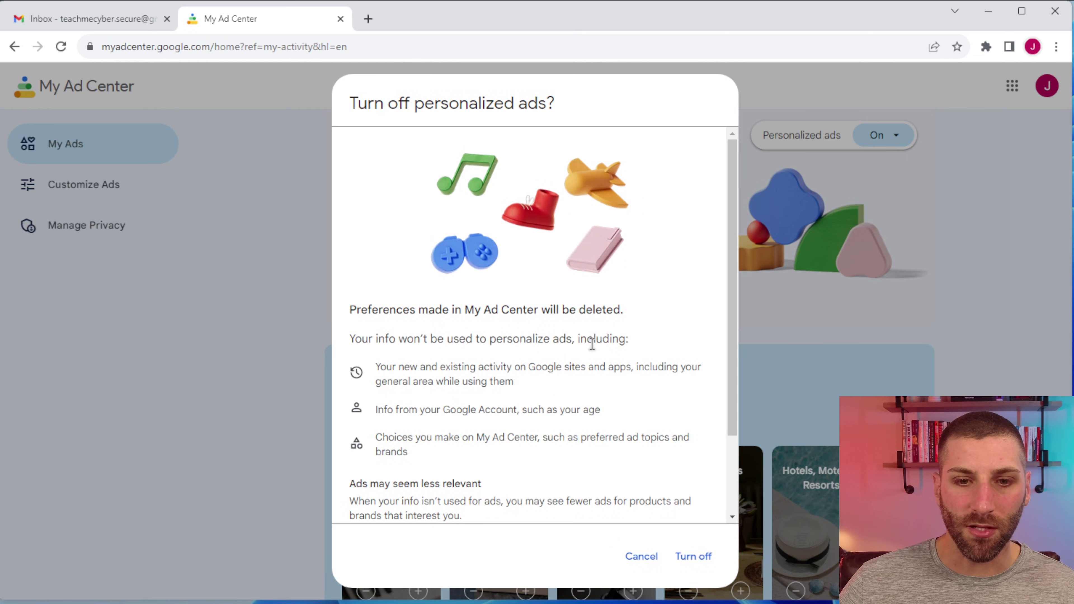
scroll(593, 343, down, 5)
click(695, 555)
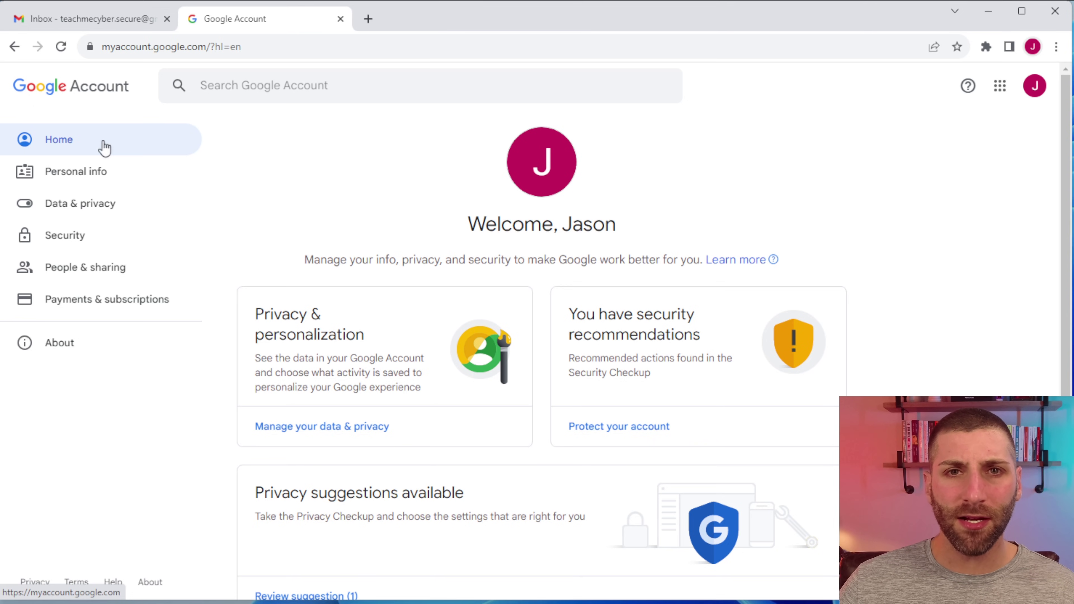
Open Security and show all third-party connections: Calendly, Spotify and Zoom.
click(99, 242)
scroll(533, 291, down, 15)
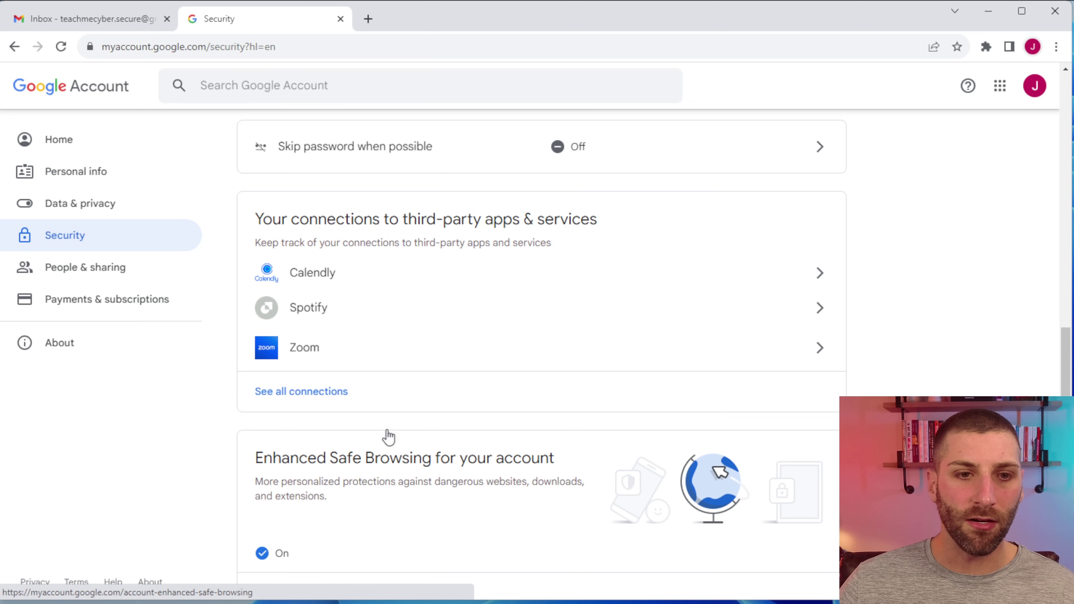
click(313, 393)
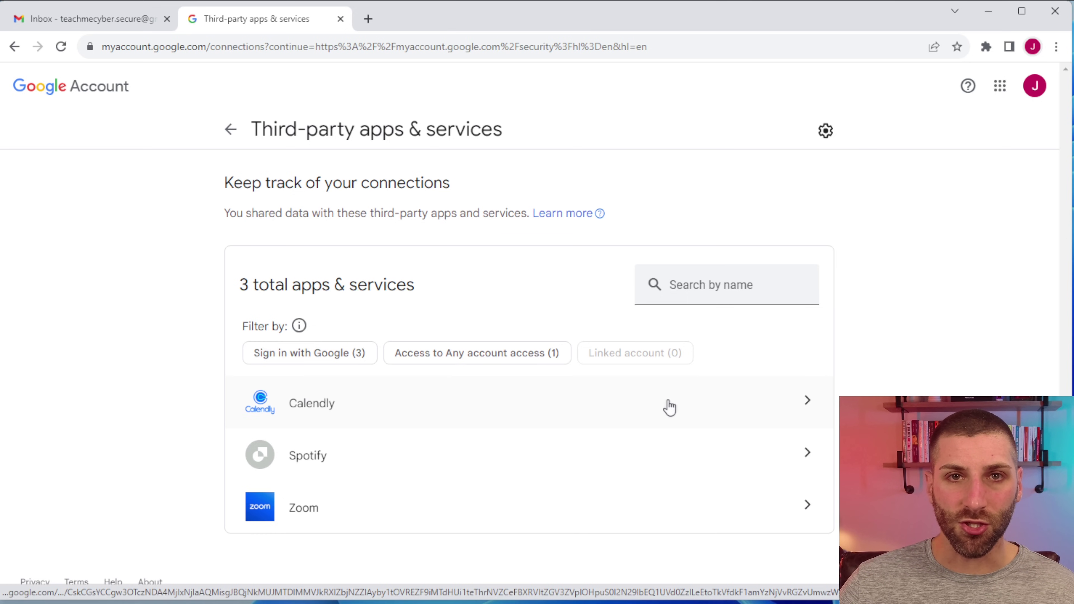
Open Calendly's connection details and review its Sign in with Google and Calendar access.
click(641, 406)
scroll(640, 403, down, 3)
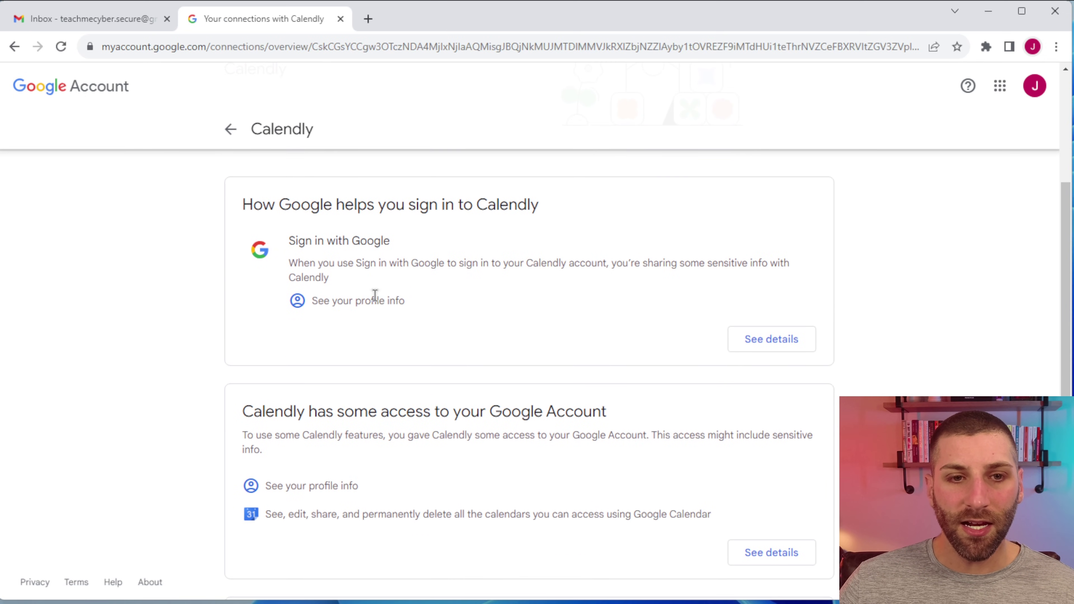
drag(429, 307, 312, 302)
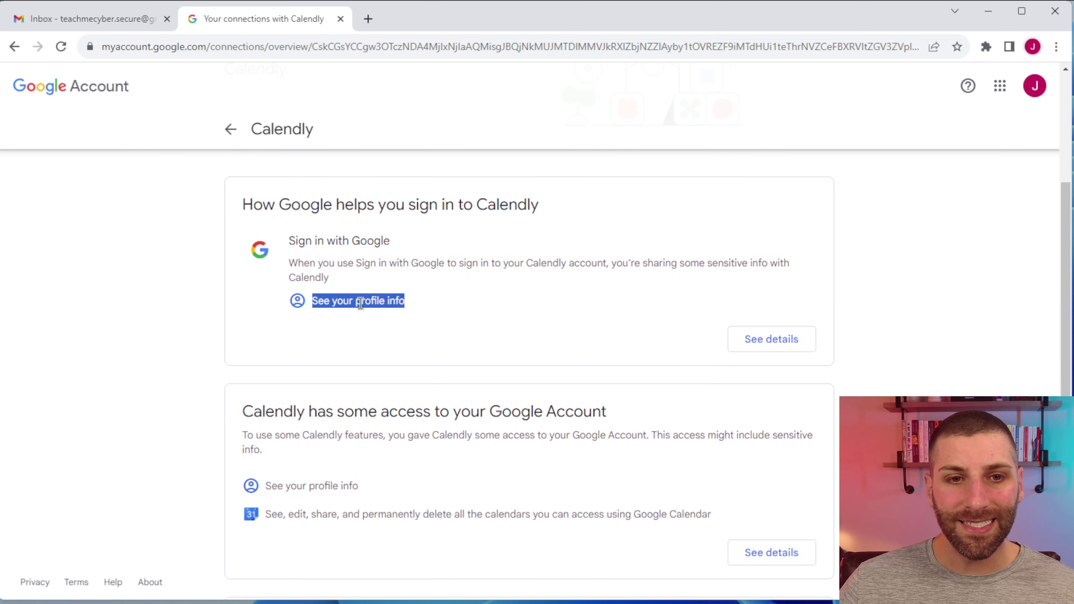
click(402, 313)
scroll(407, 307, up, 1)
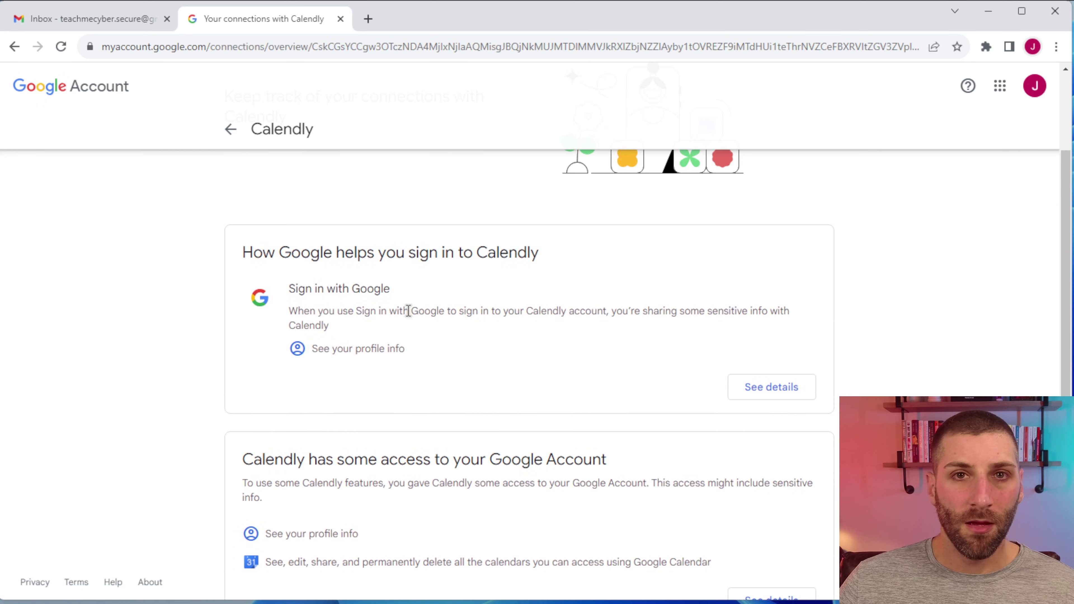
scroll(407, 308, down, 3)
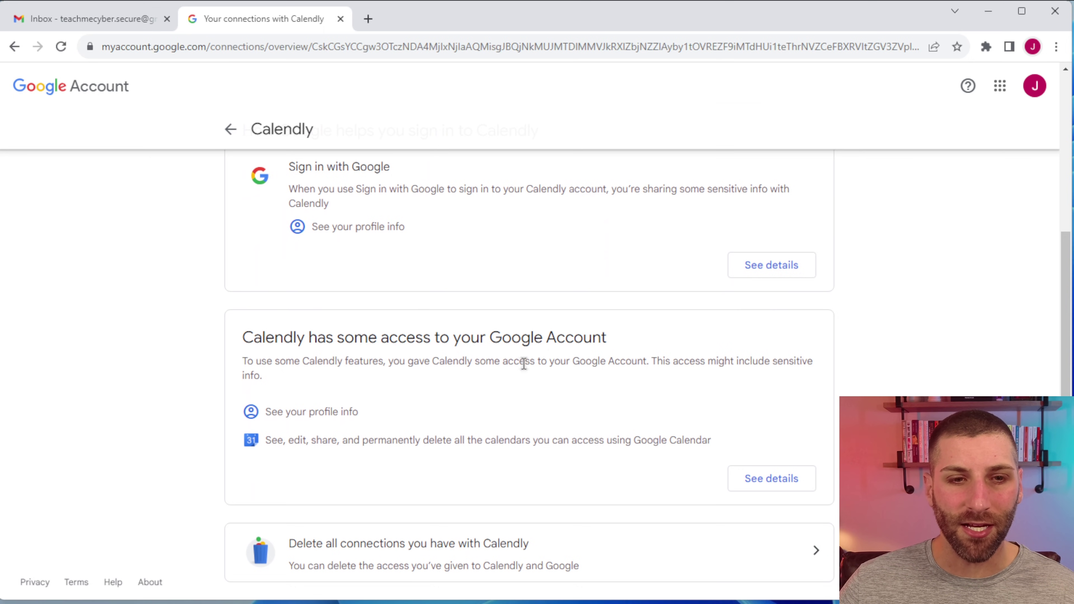
drag(369, 412, 615, 446)
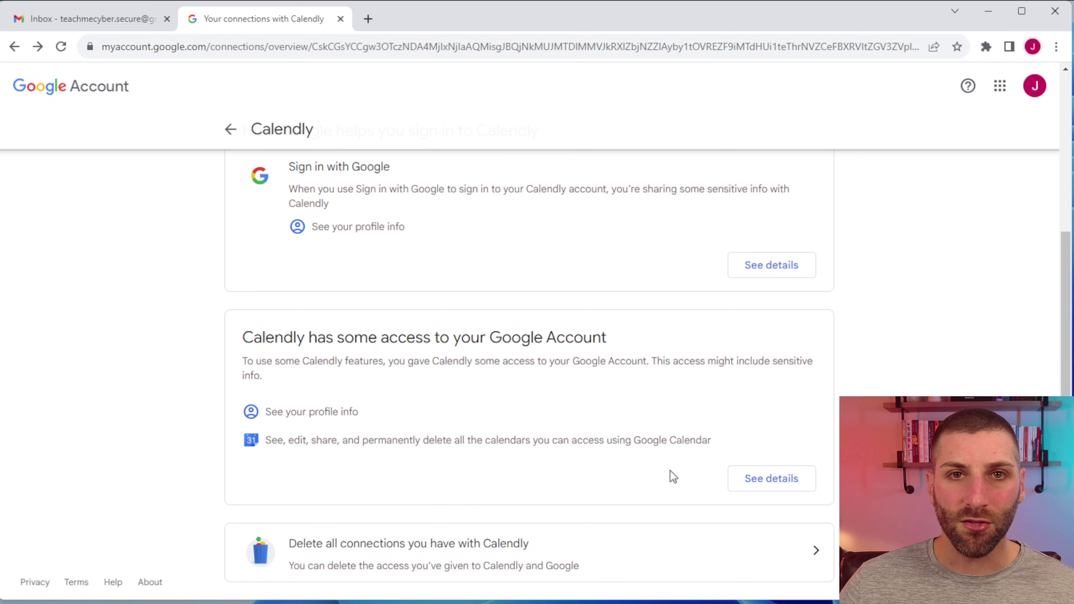
Delete all Calendly connections and confirm the removal.
click(785, 562)
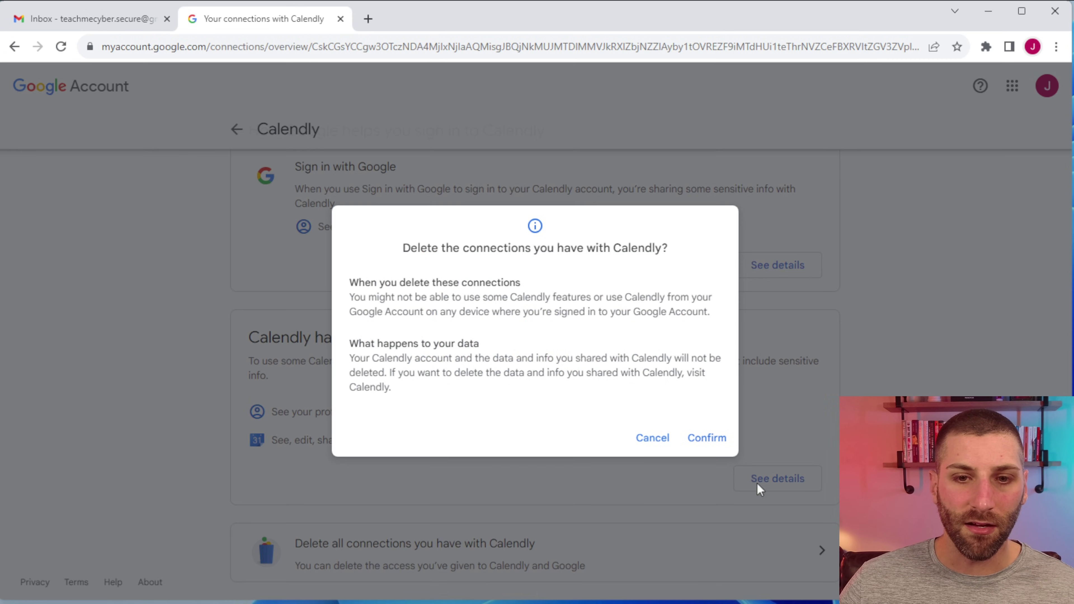
click(719, 440)
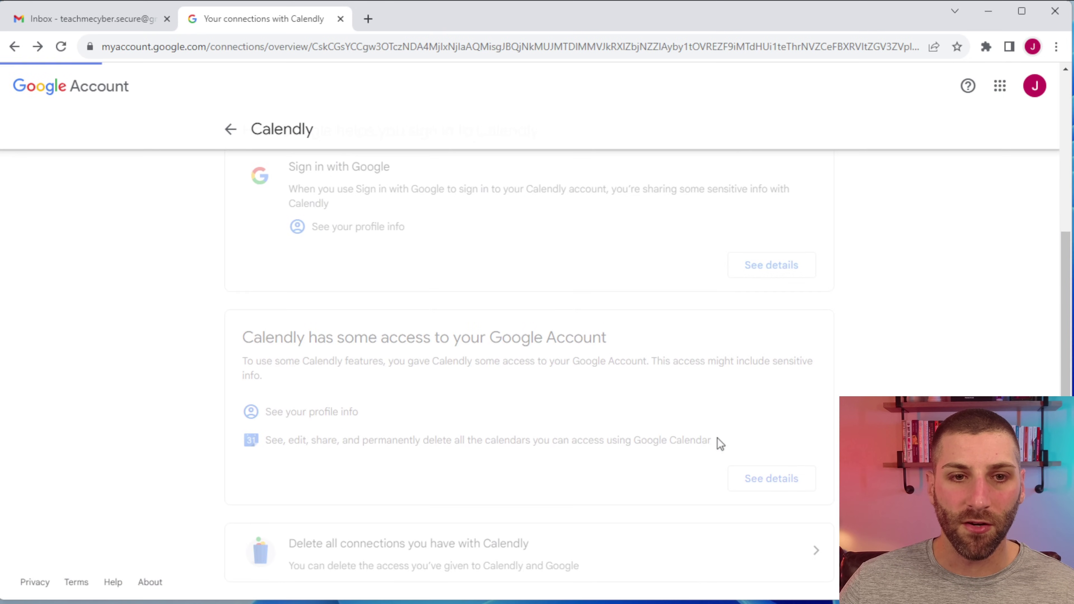